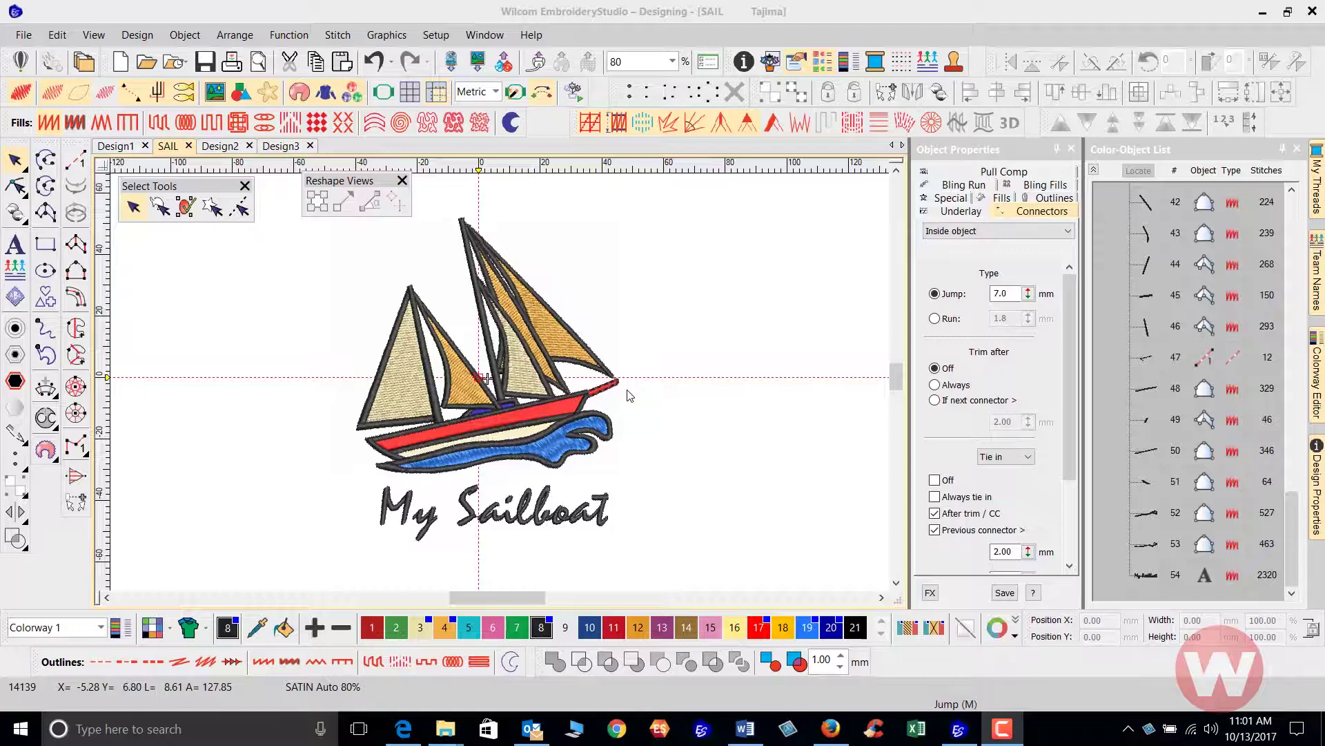
Step: Zoom in from 80% to 125% on the 'My Sailboat' lettering below the sailboat
scroll(500, 484, up, 2)
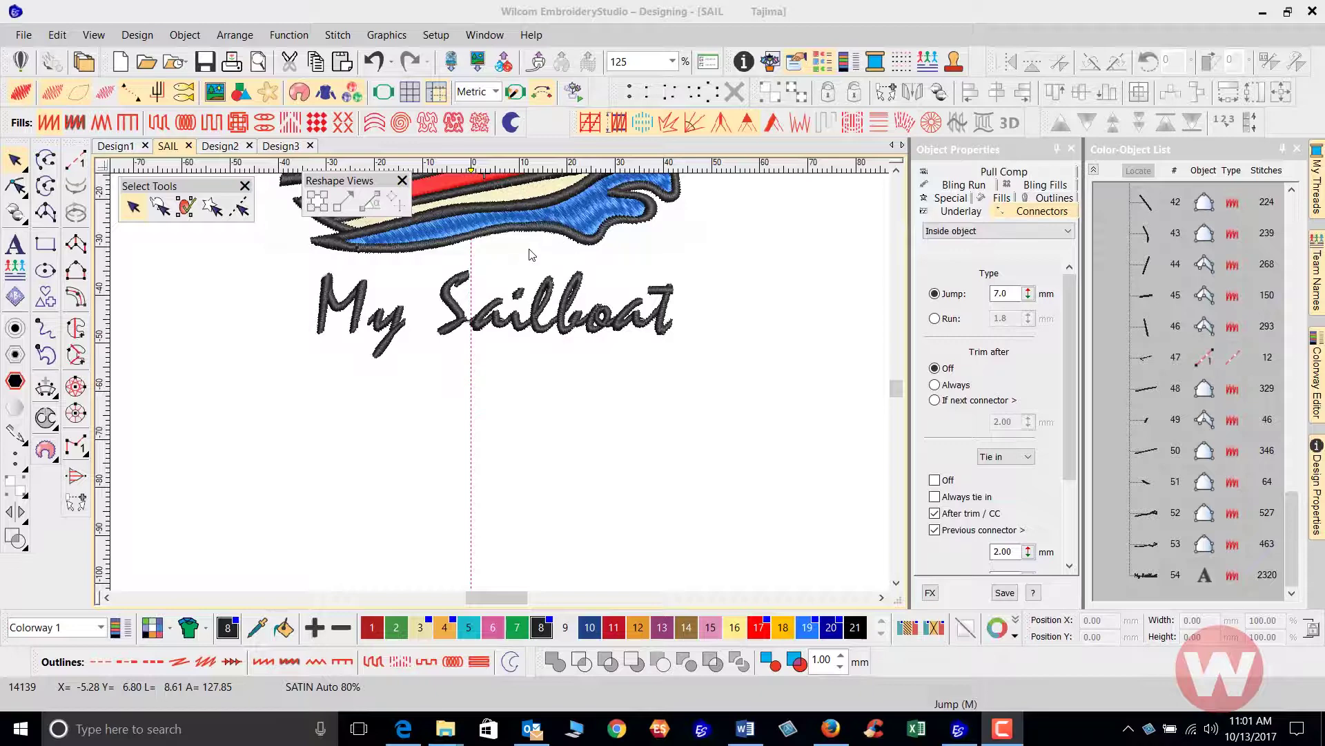
click(896, 388)
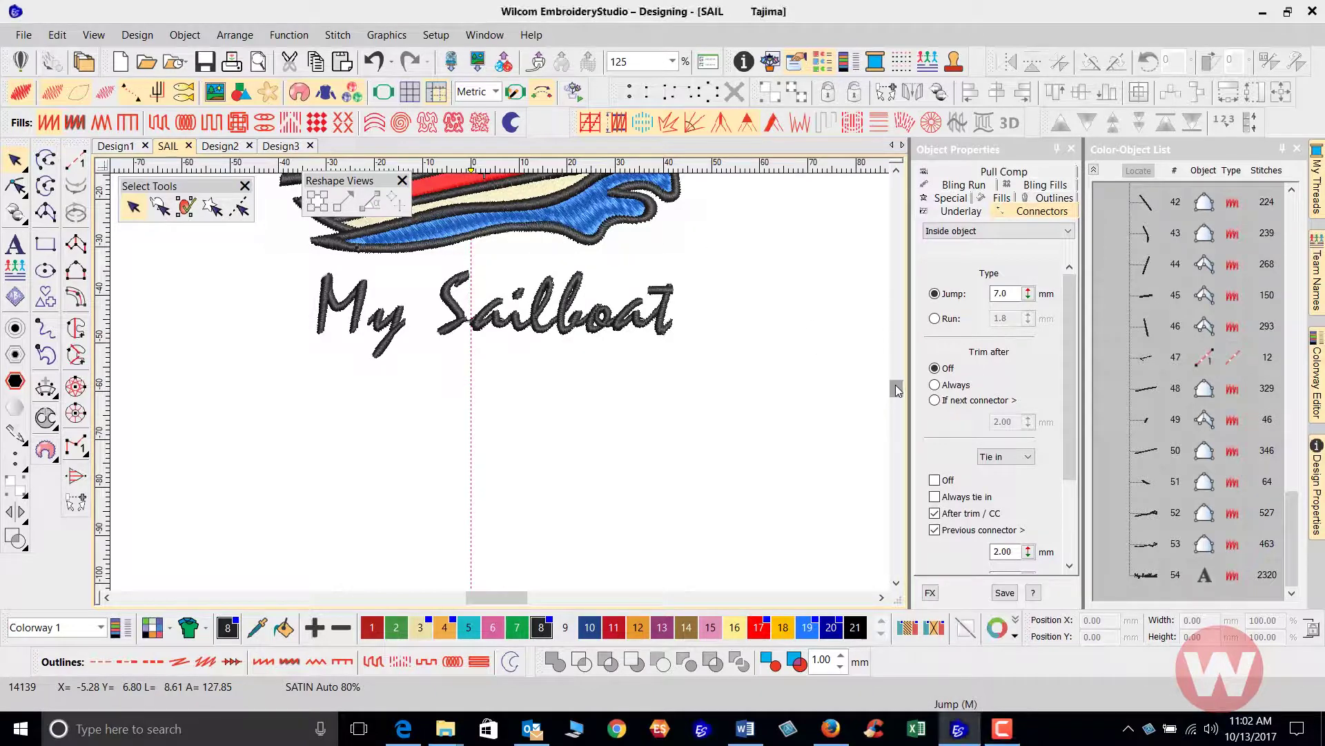
Step: Insert a stop after the wave outline object (object 53)
drag(897, 388, 897, 384)
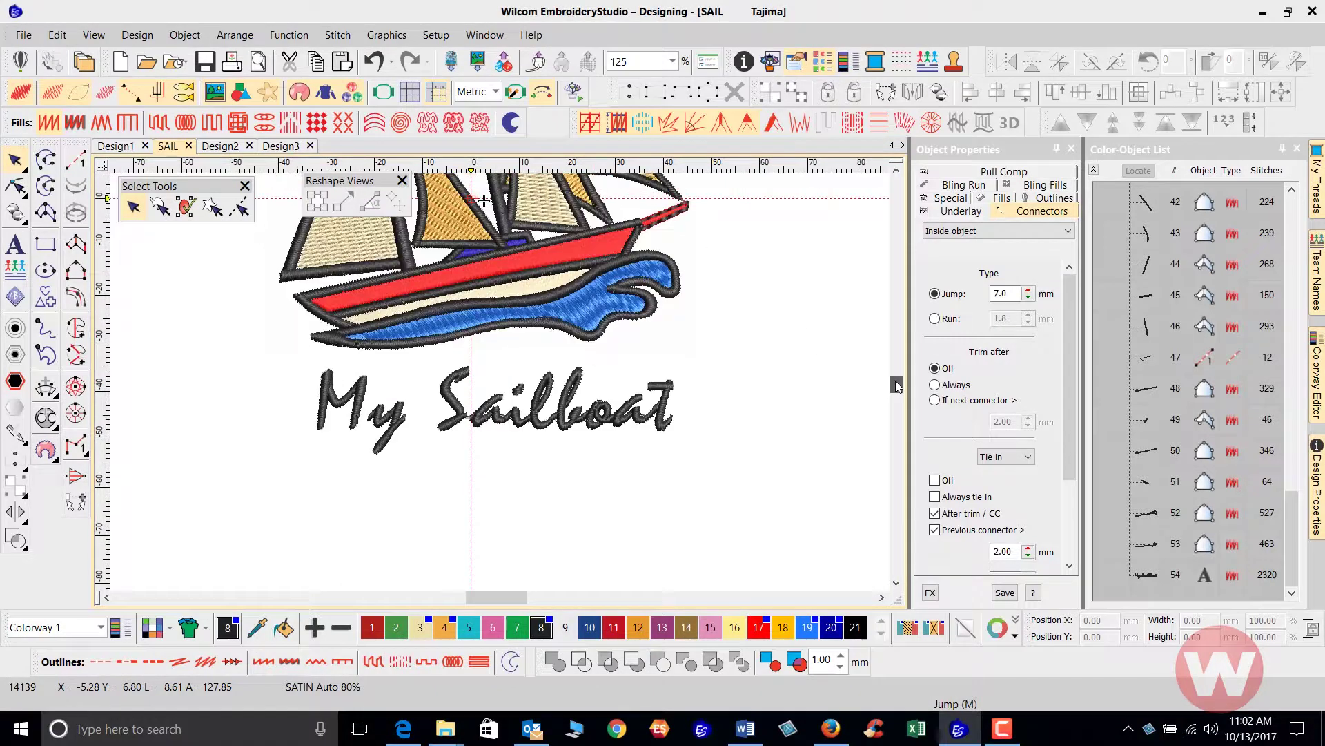
click(485, 338)
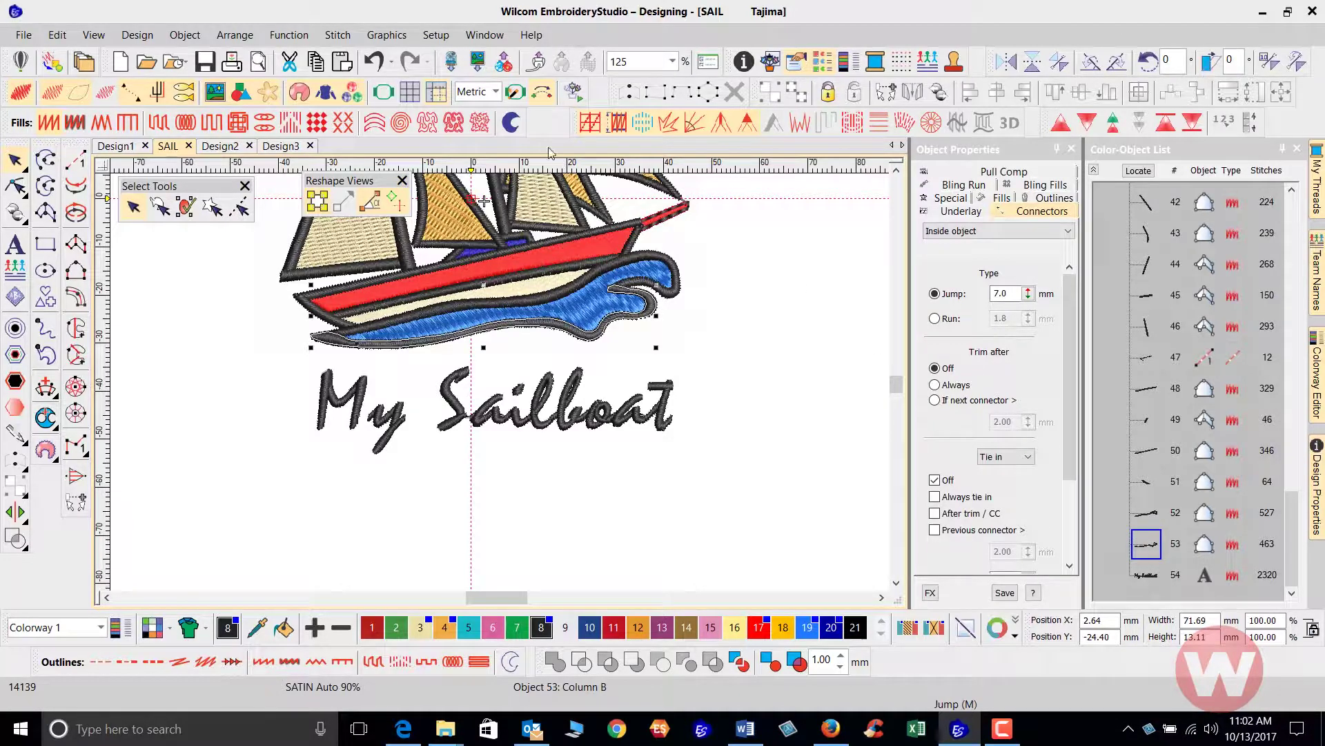
click(293, 39)
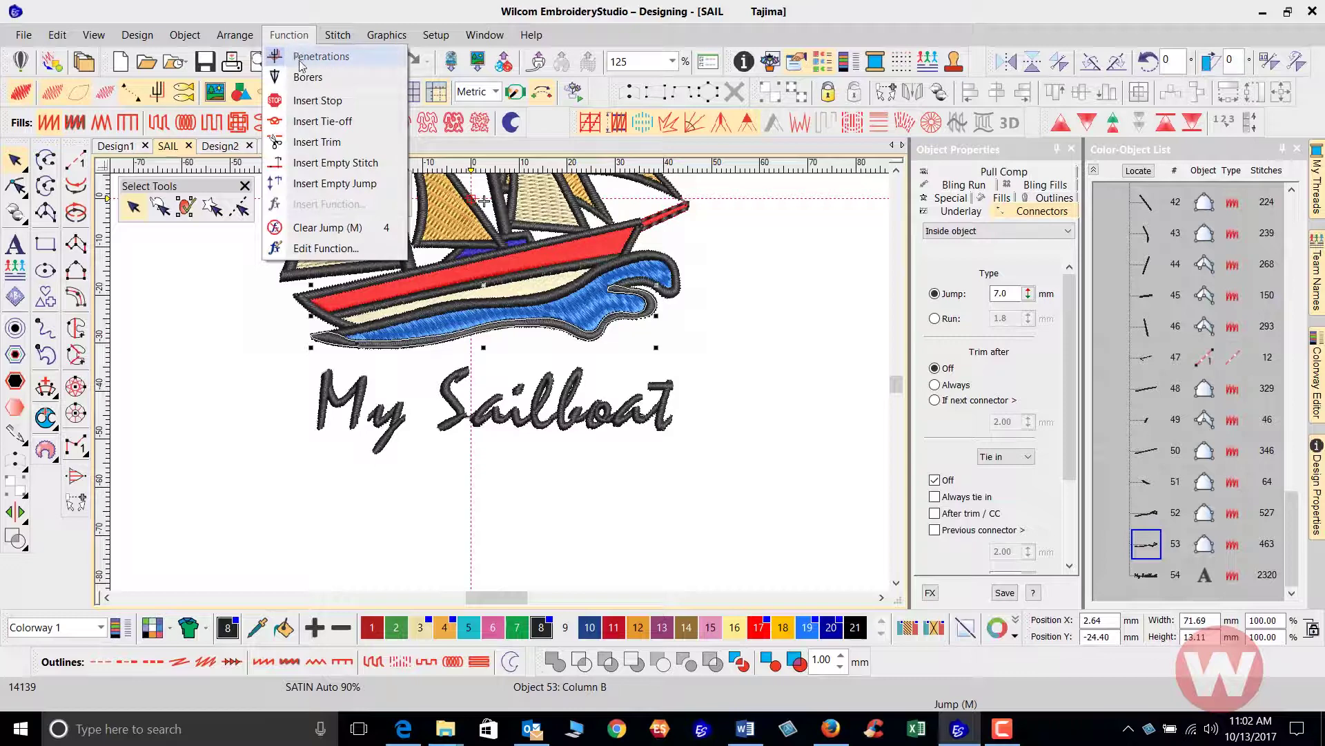
click(314, 102)
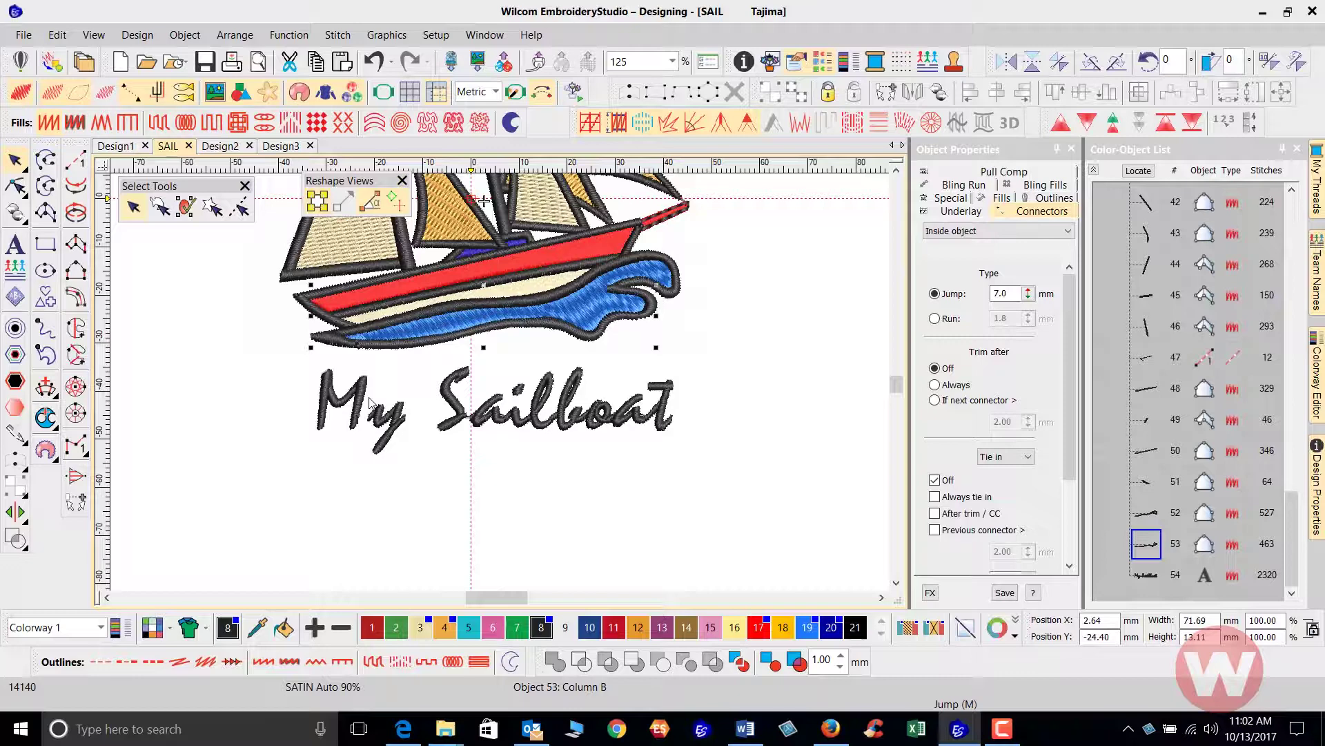
Step: Reselect the wave outline object and bring up the Stitch List docker
click(274, 414)
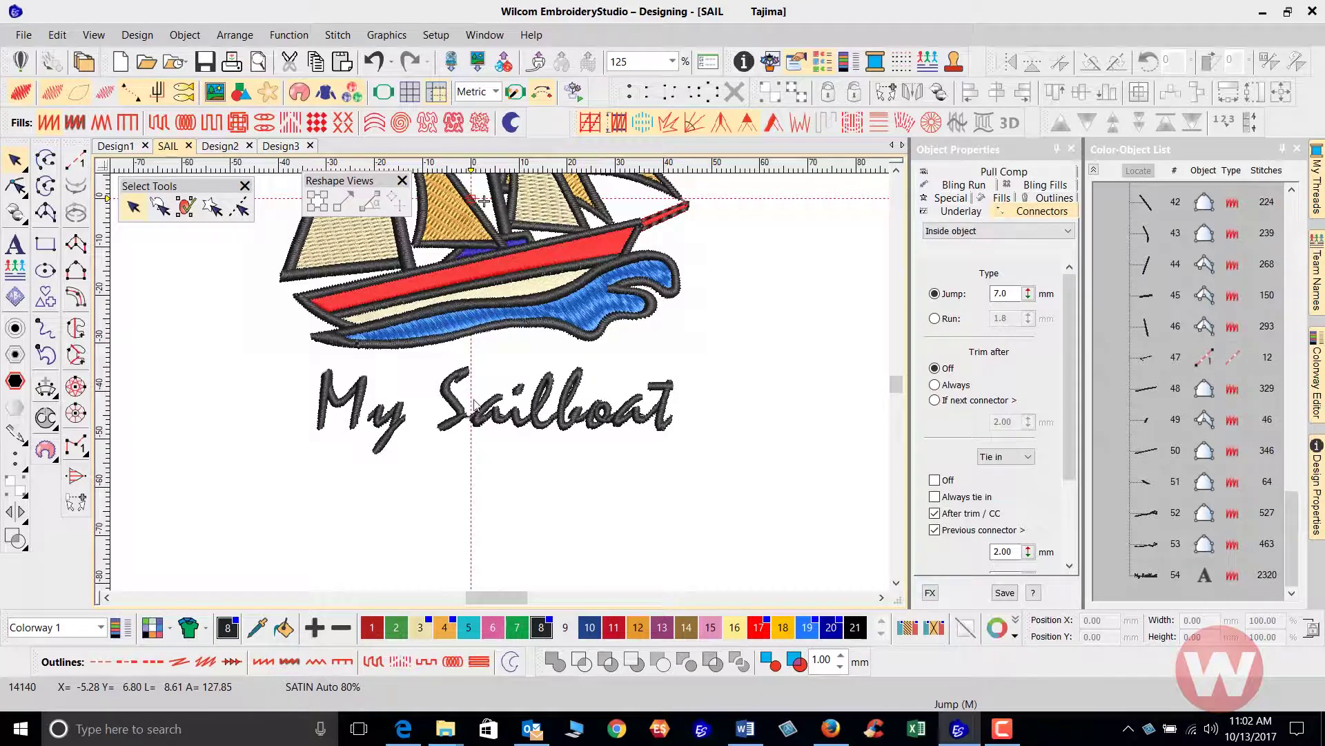
click(433, 348)
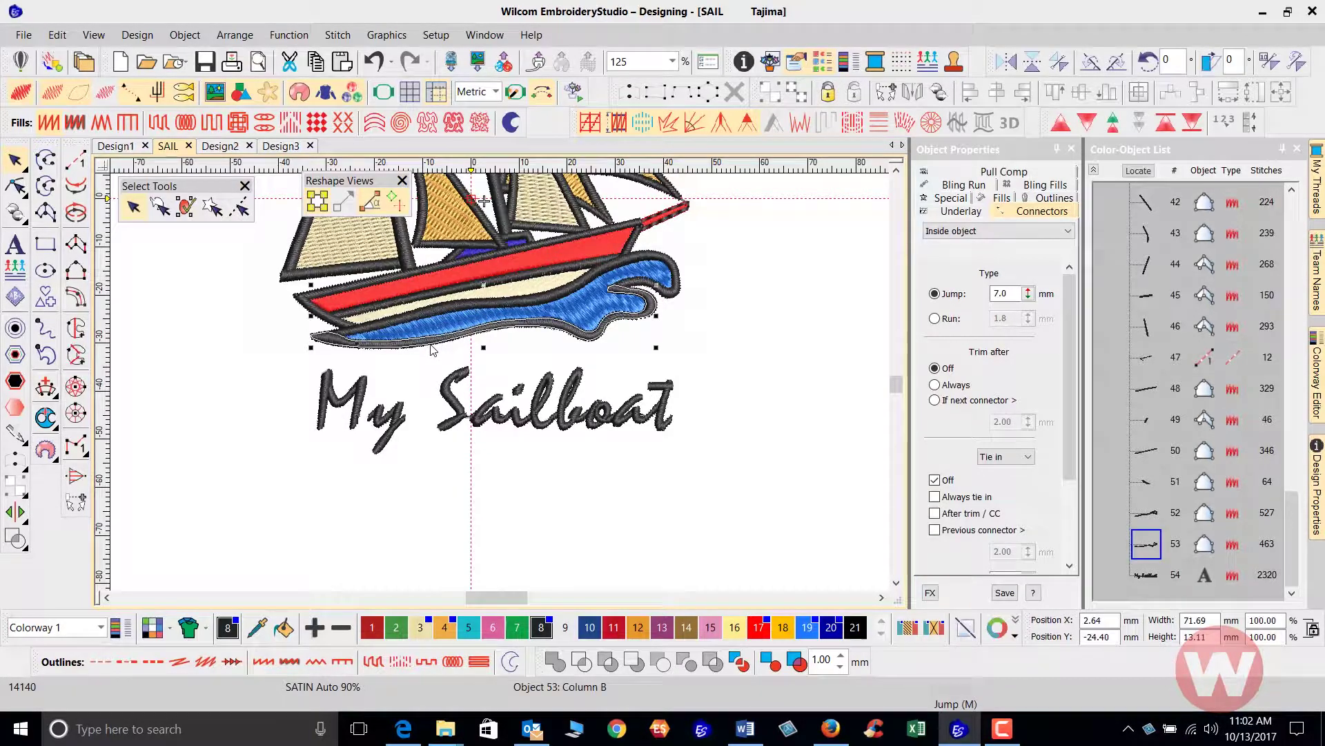
click(283, 36)
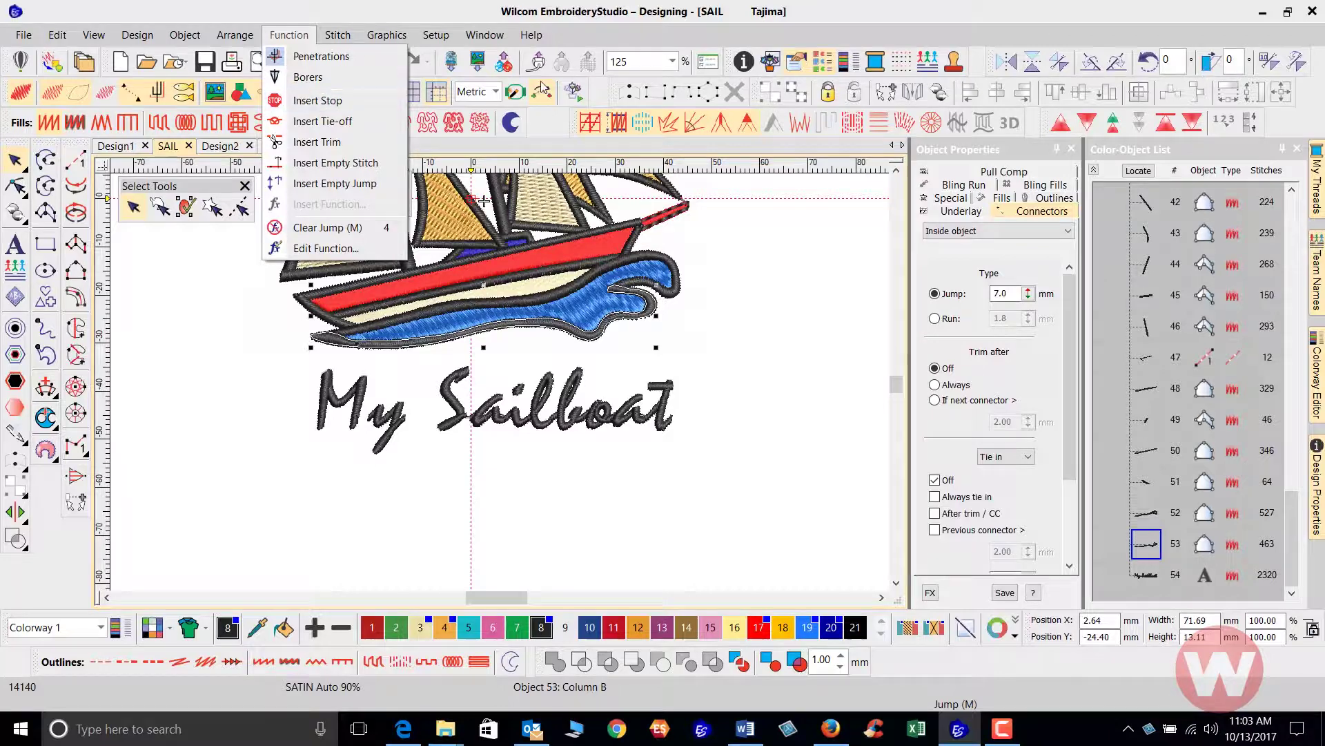
click(902, 62)
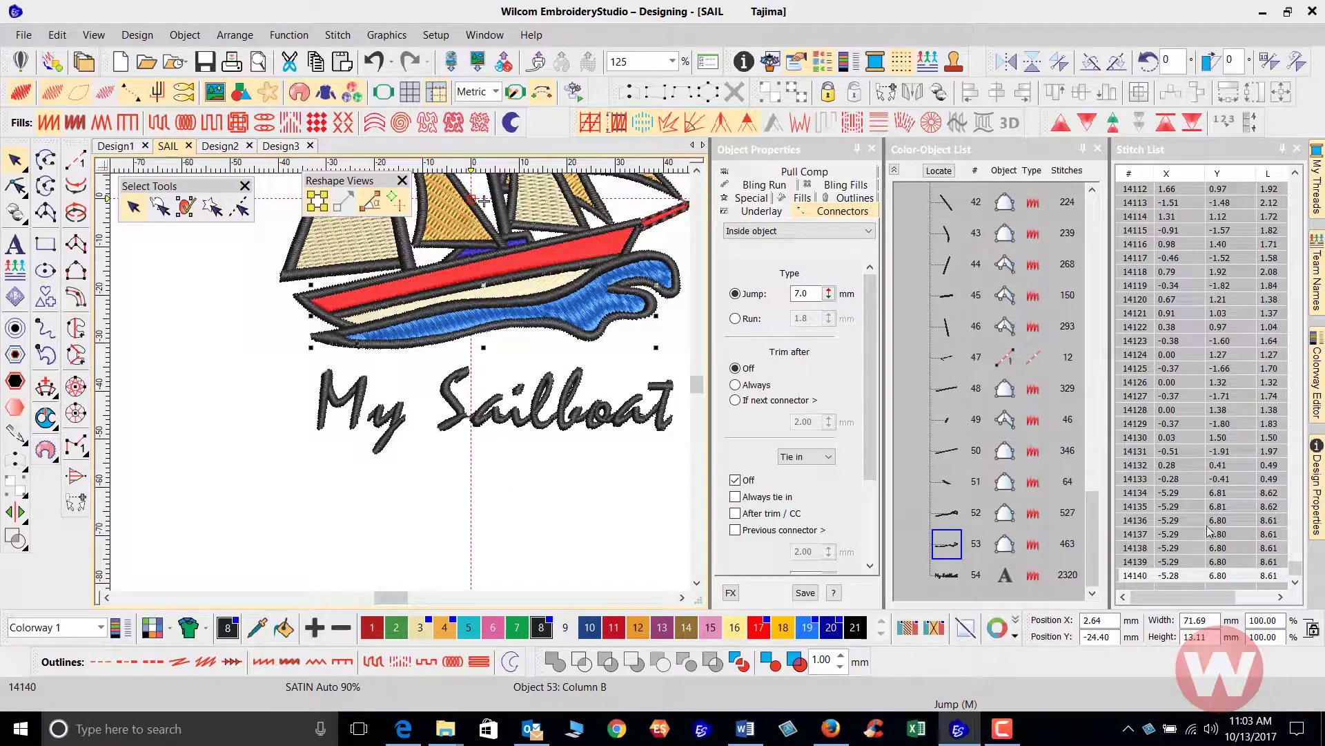
Step: Zoom to 244% over the wave and 'My' lettering and switch TrueView off
drag(1293, 572, 1296, 211)
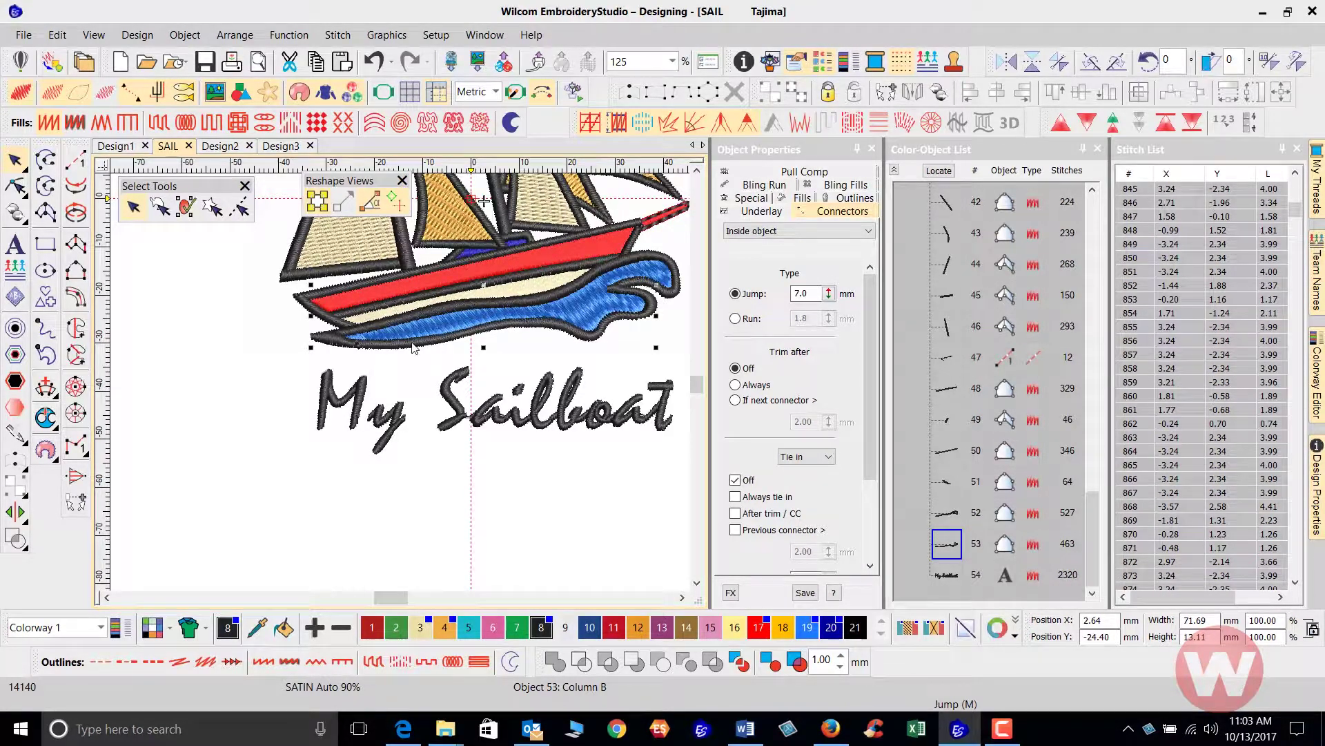
scroll(403, 388, up, 2)
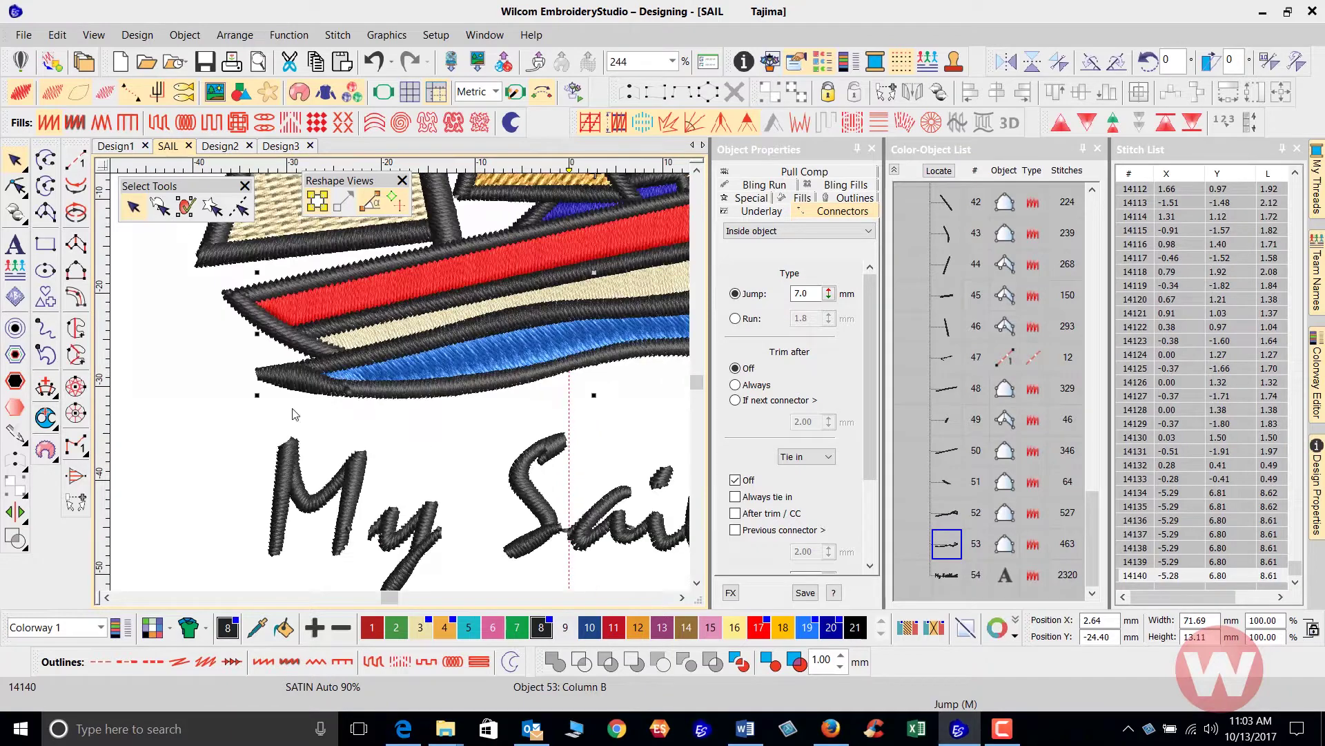
key(t)
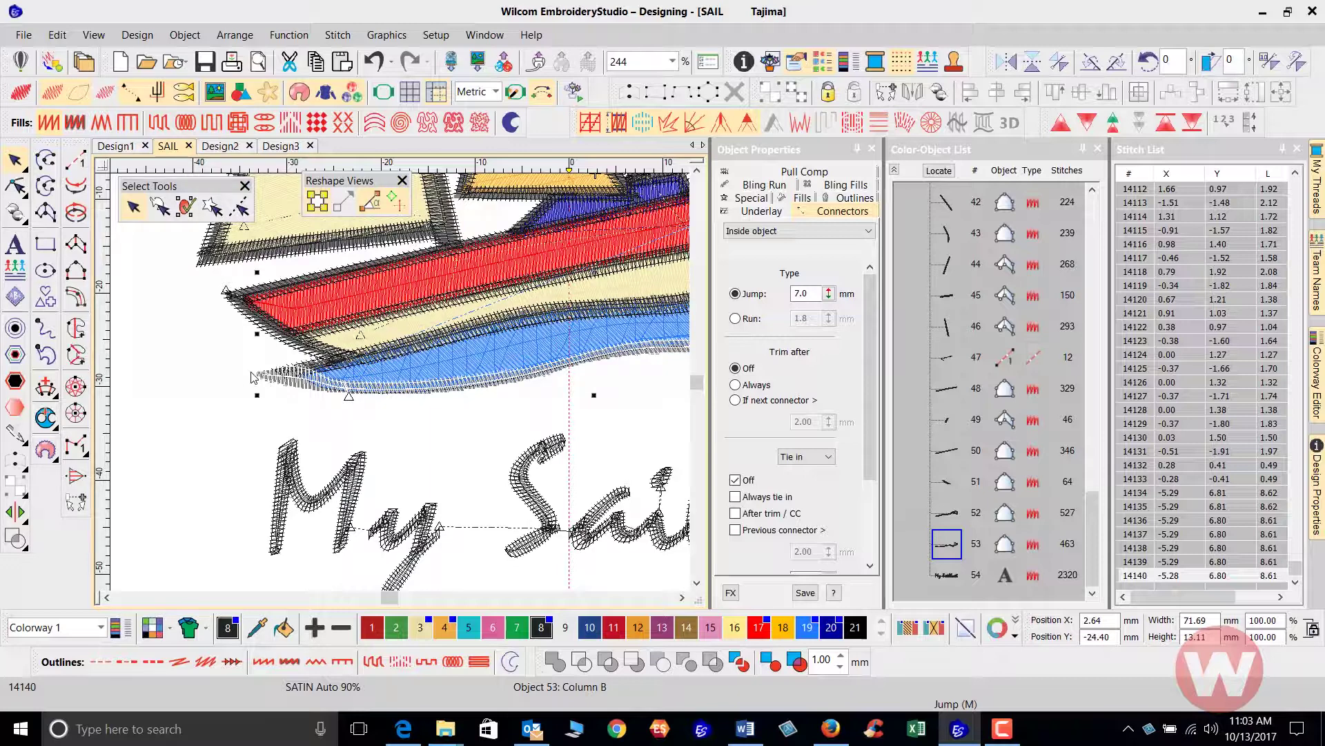
Step: In Stitch Edit mode, step through wave outline stitches 11754, 11760 and 11766
click(26, 201)
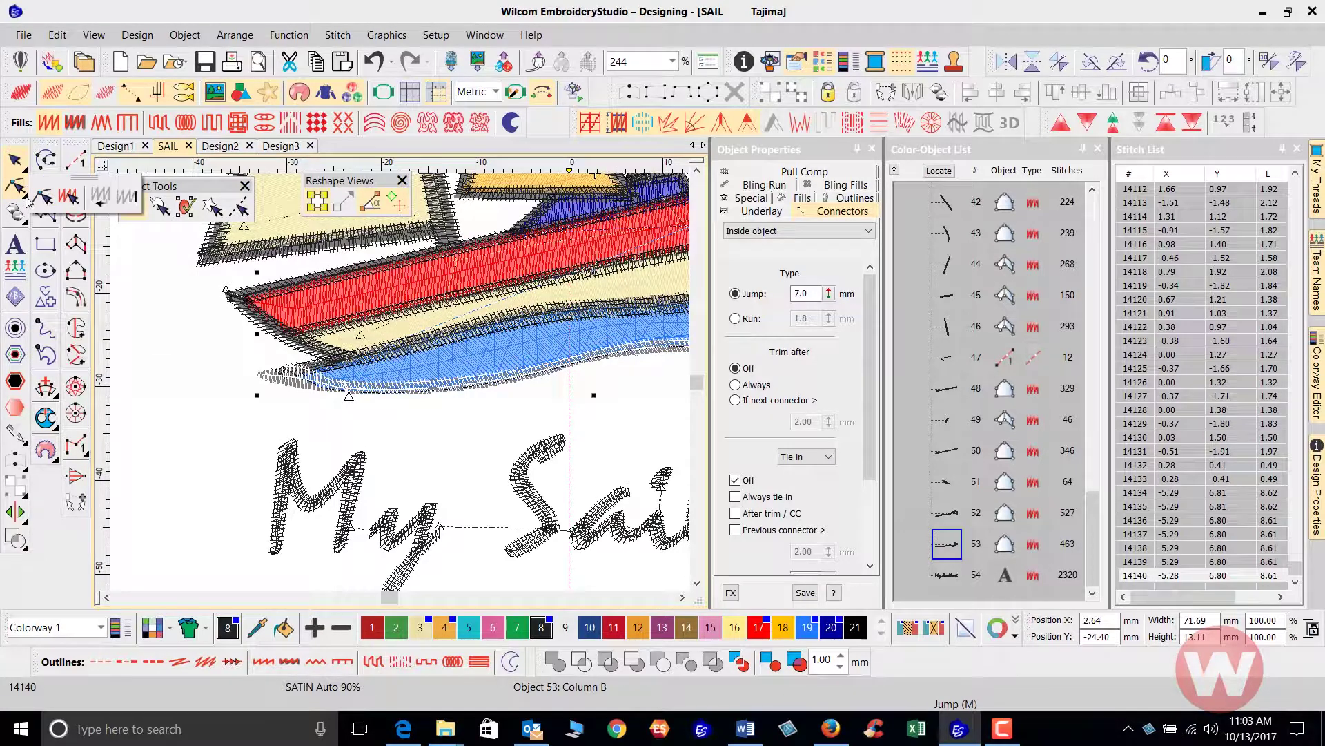
click(67, 198)
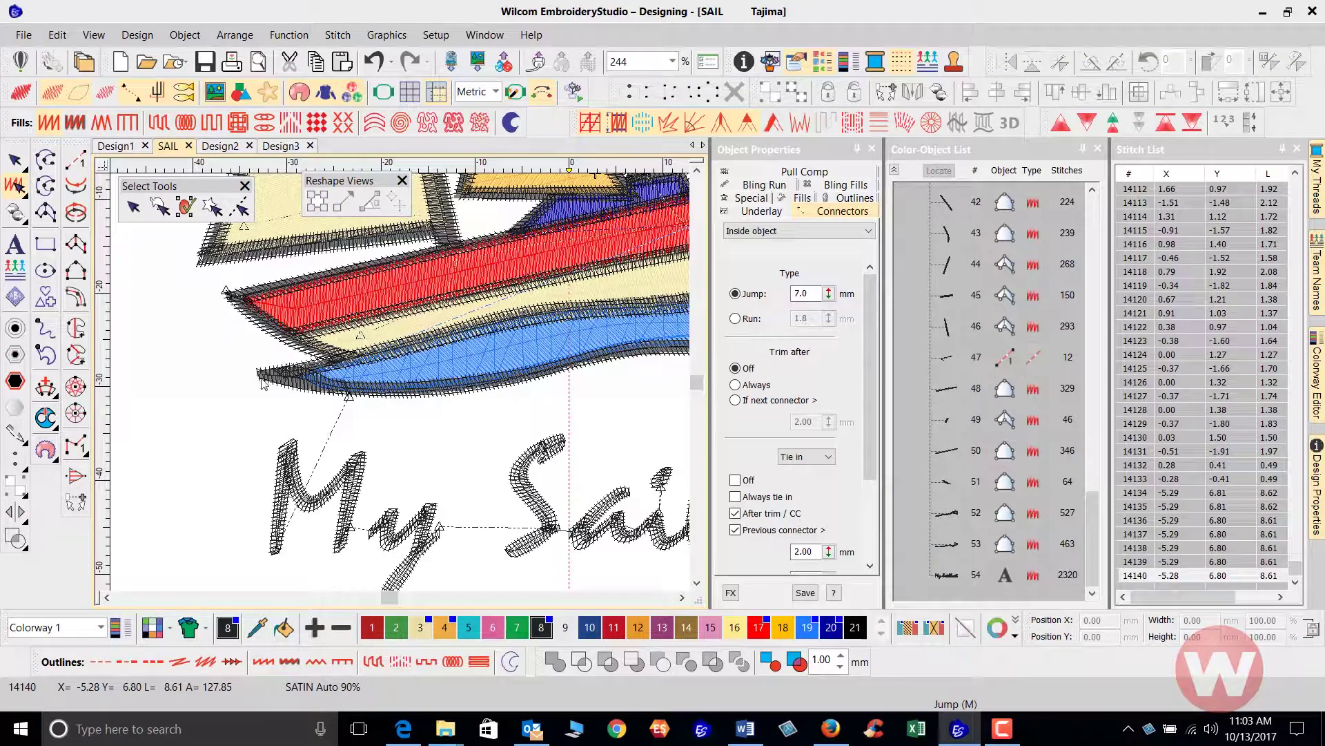
scroll(280, 388, up, 2)
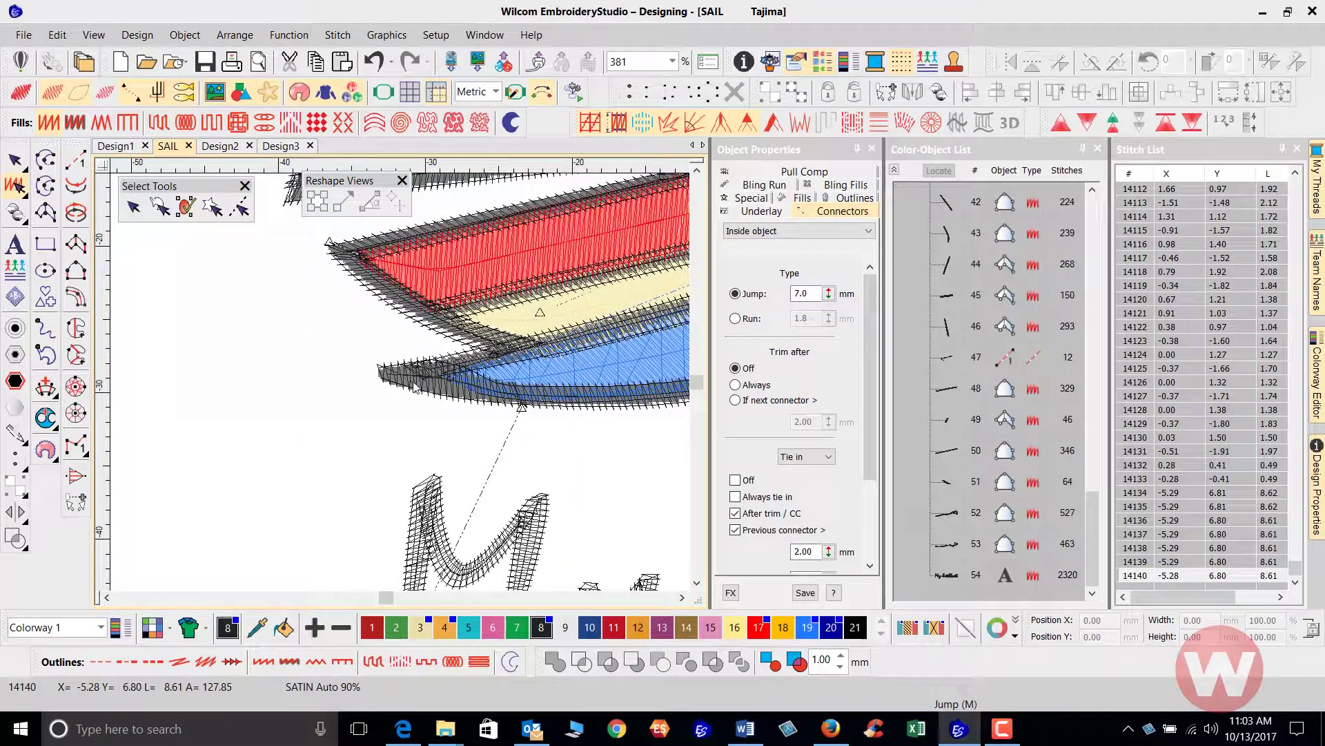
key(t)
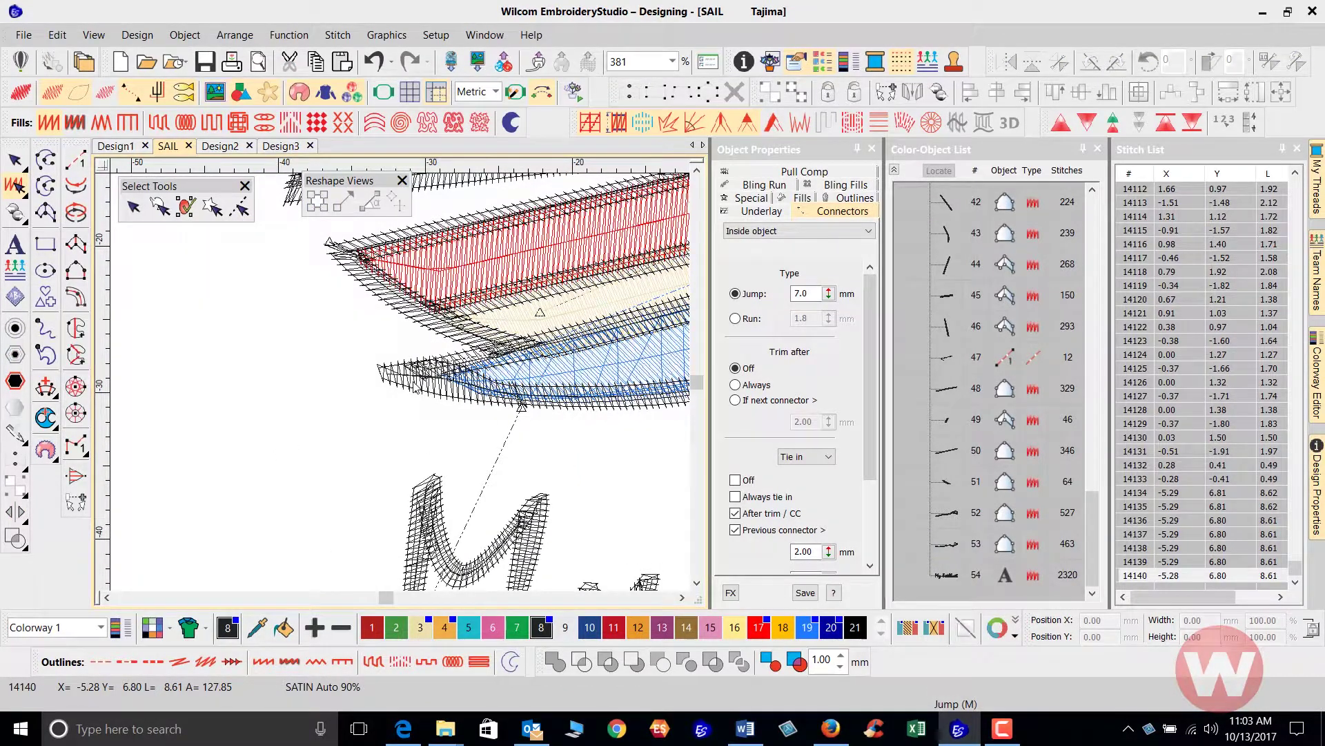
click(383, 381)
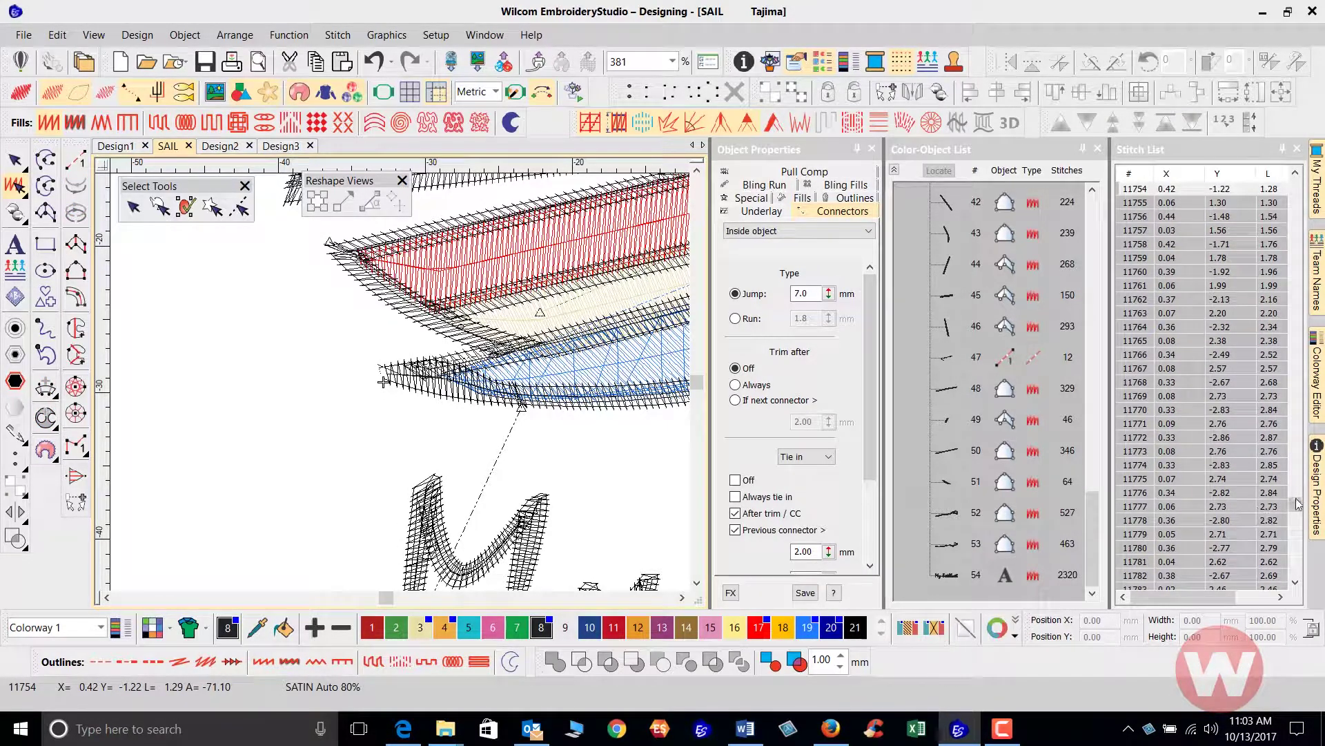
drag(1298, 506, 1298, 515)
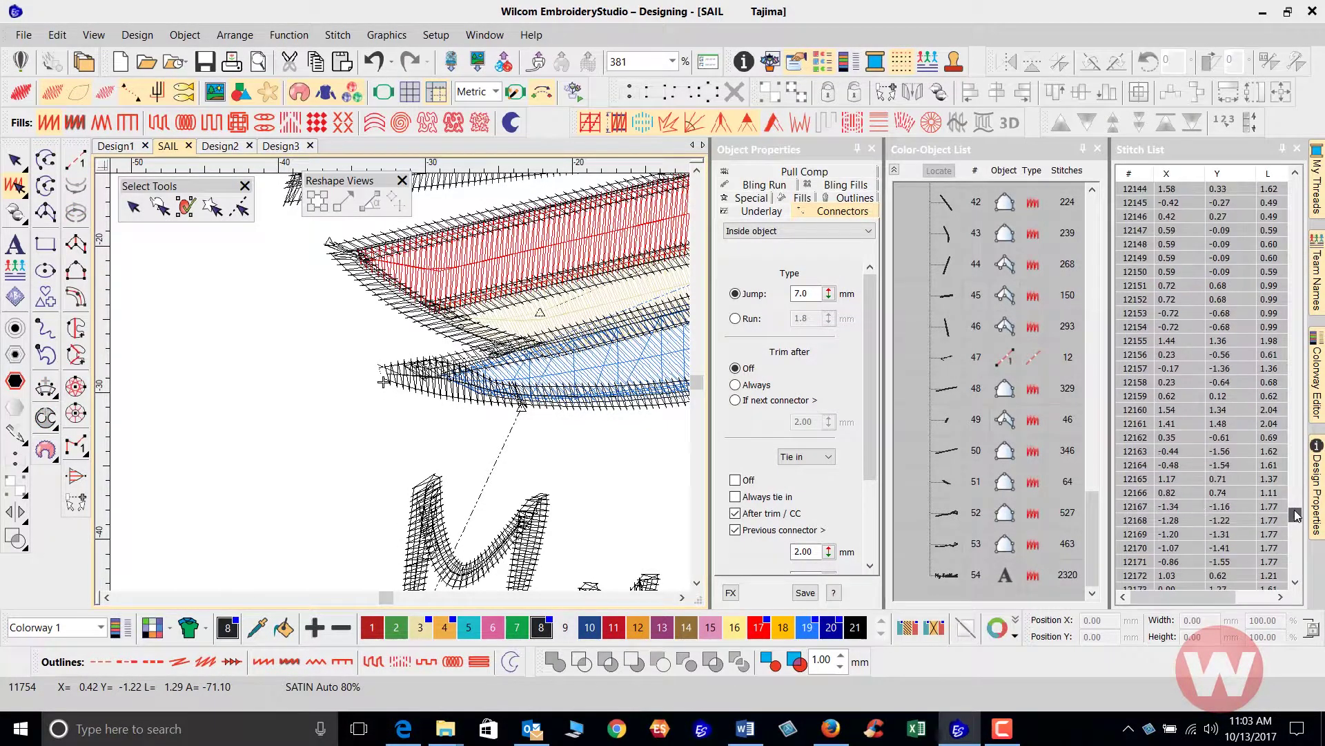
click(389, 401)
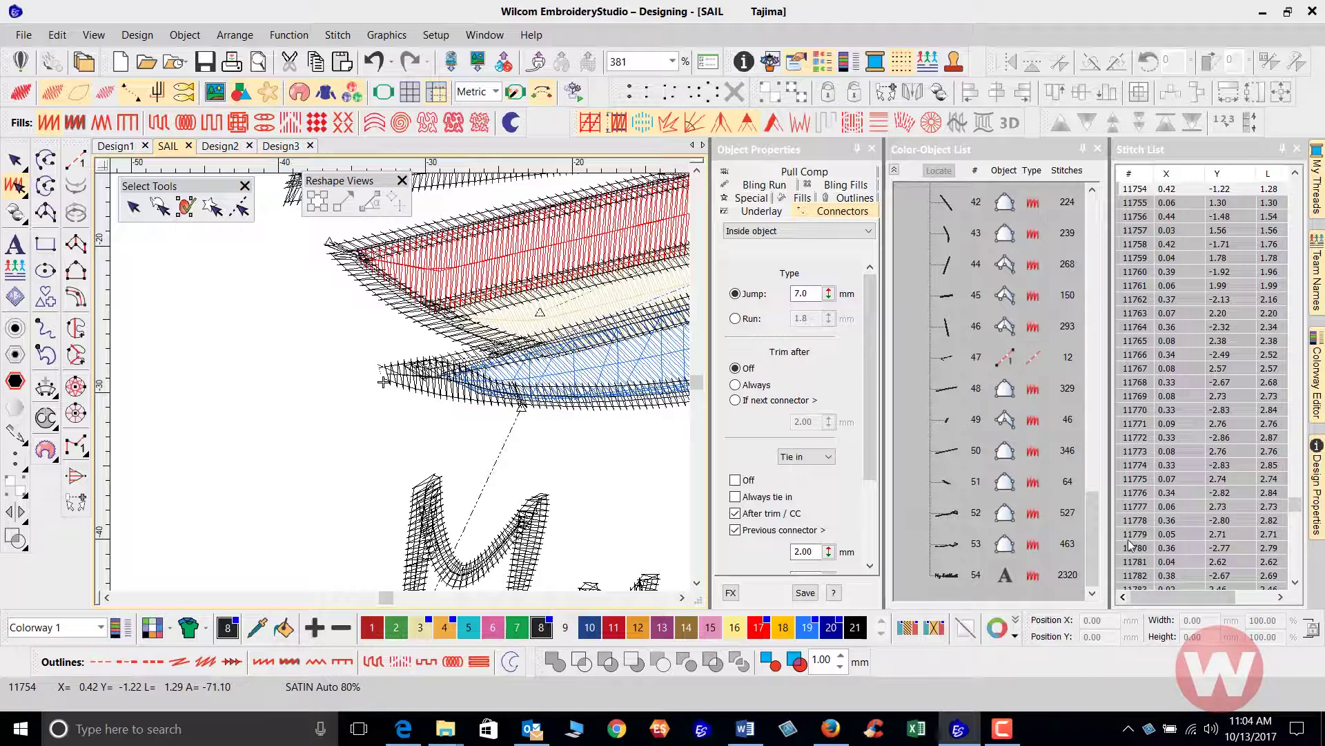
click(407, 391)
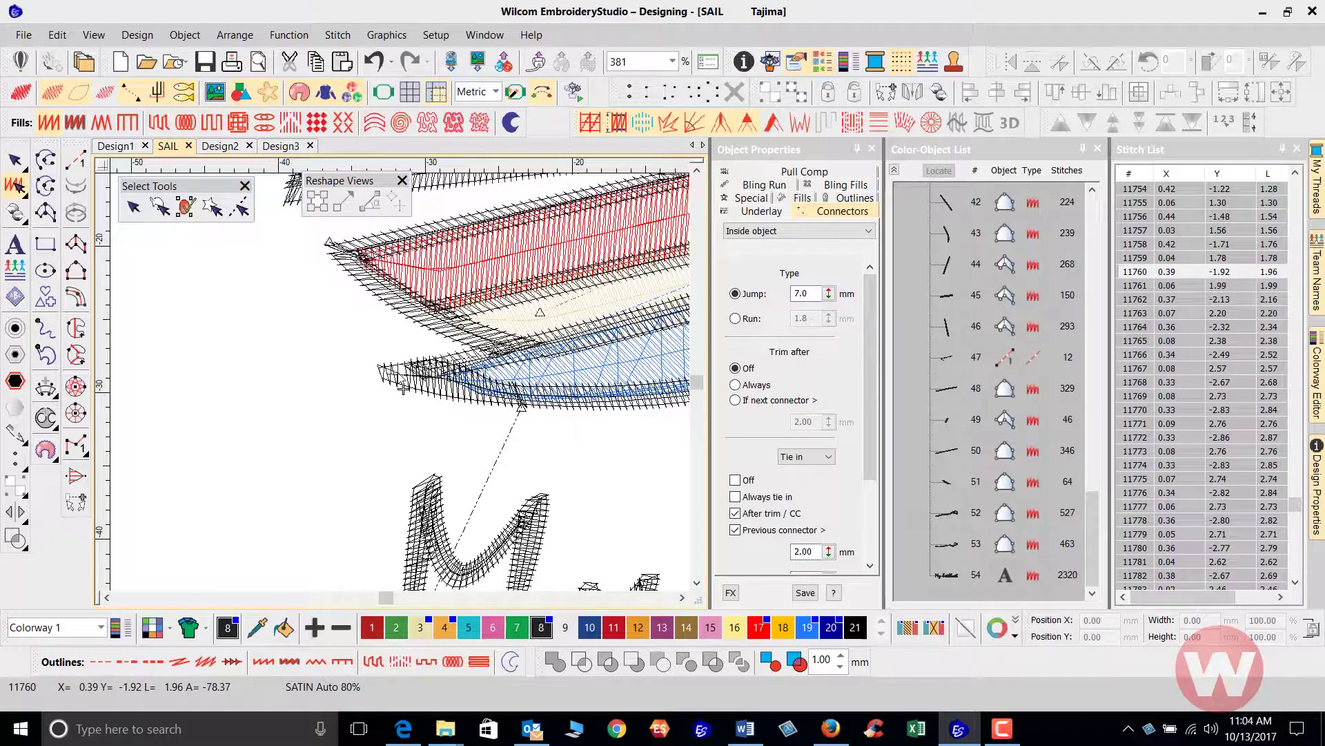
click(423, 395)
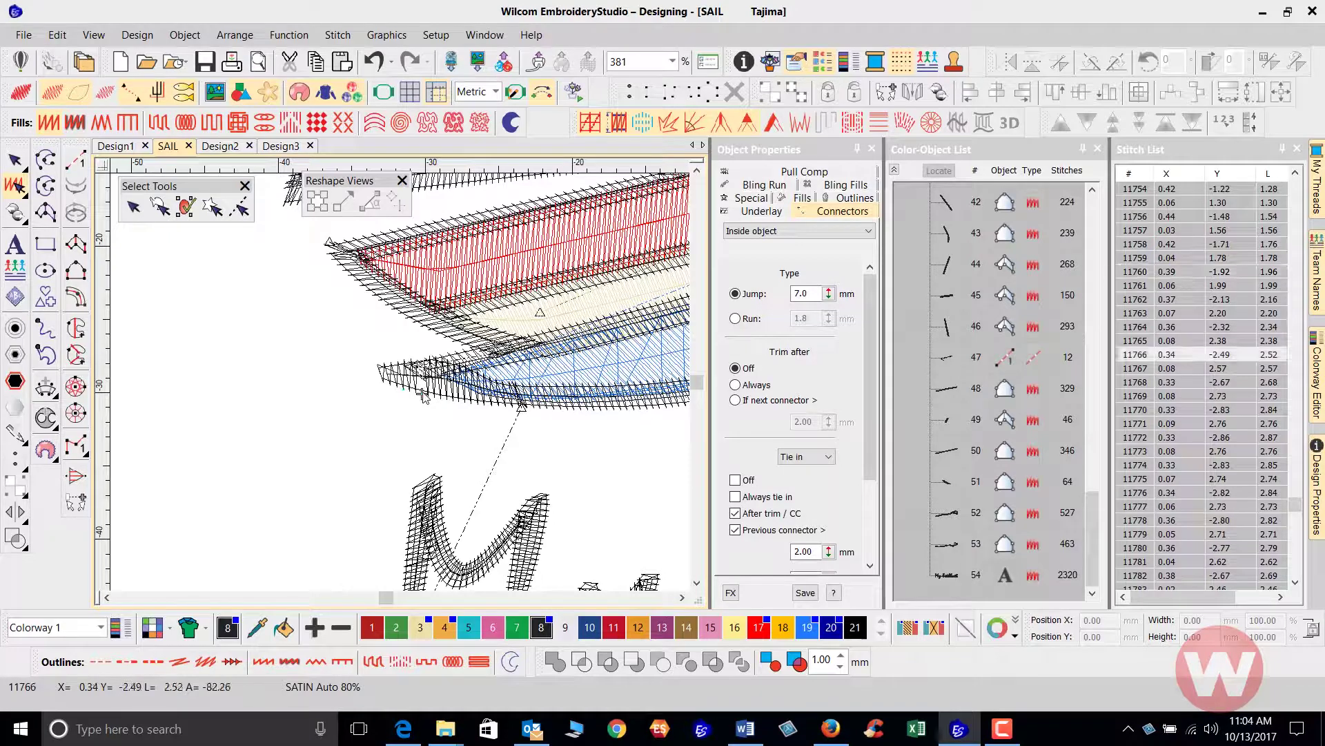
Step: Reselect stitch 11754, toggle Reshape, return to Select and go to the design's last stitch
click(386, 384)
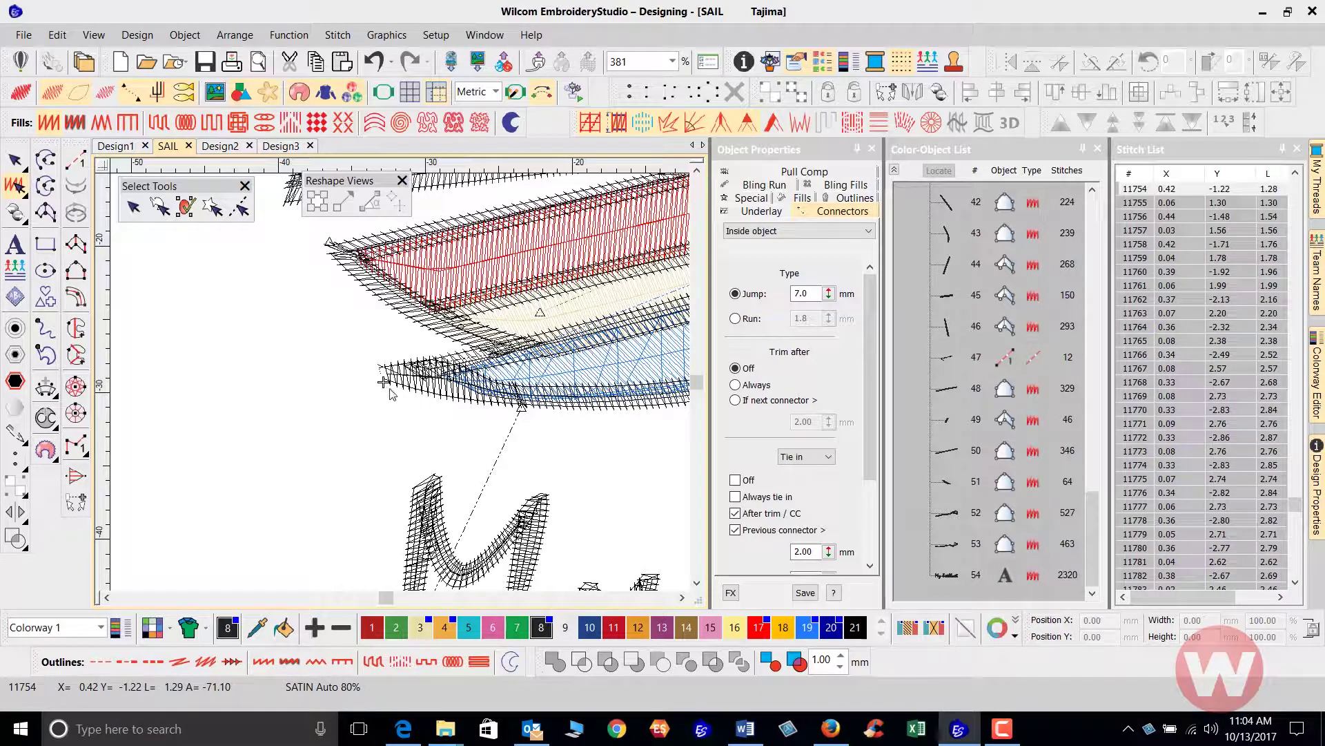
key(h)
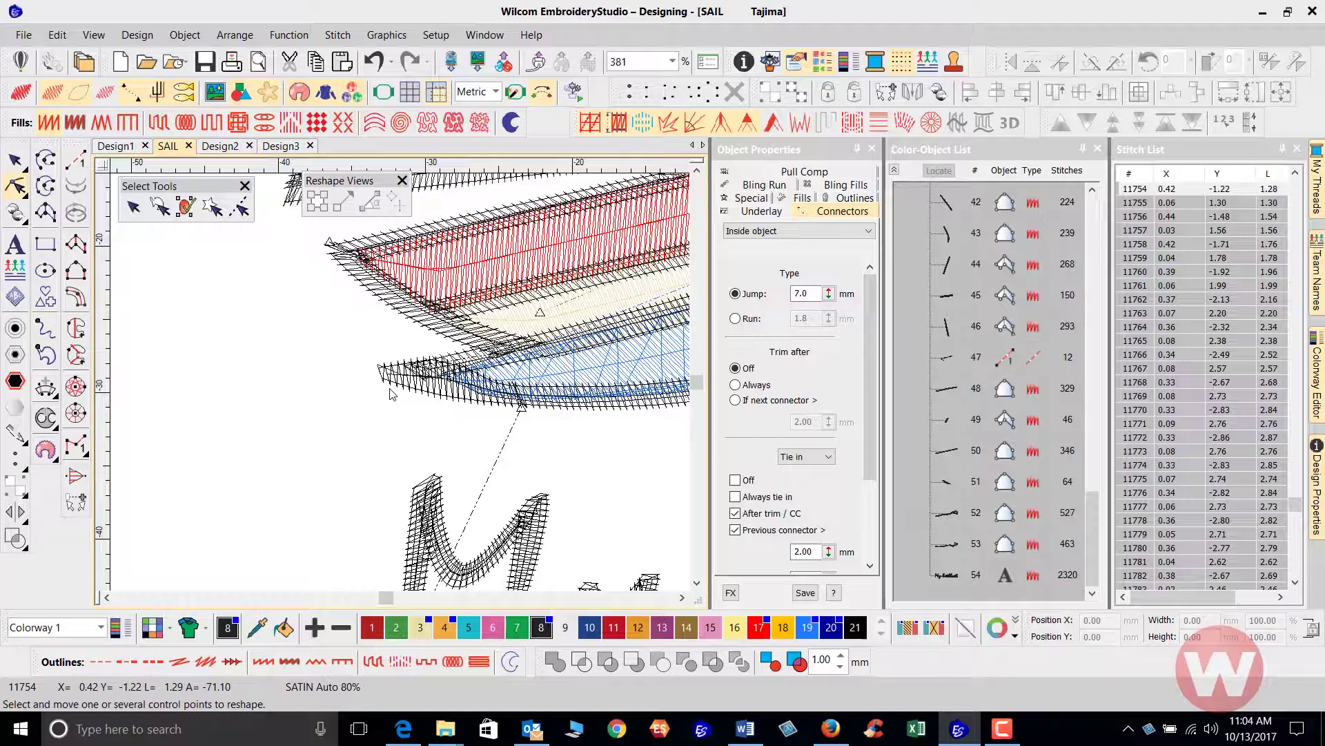
click(20, 163)
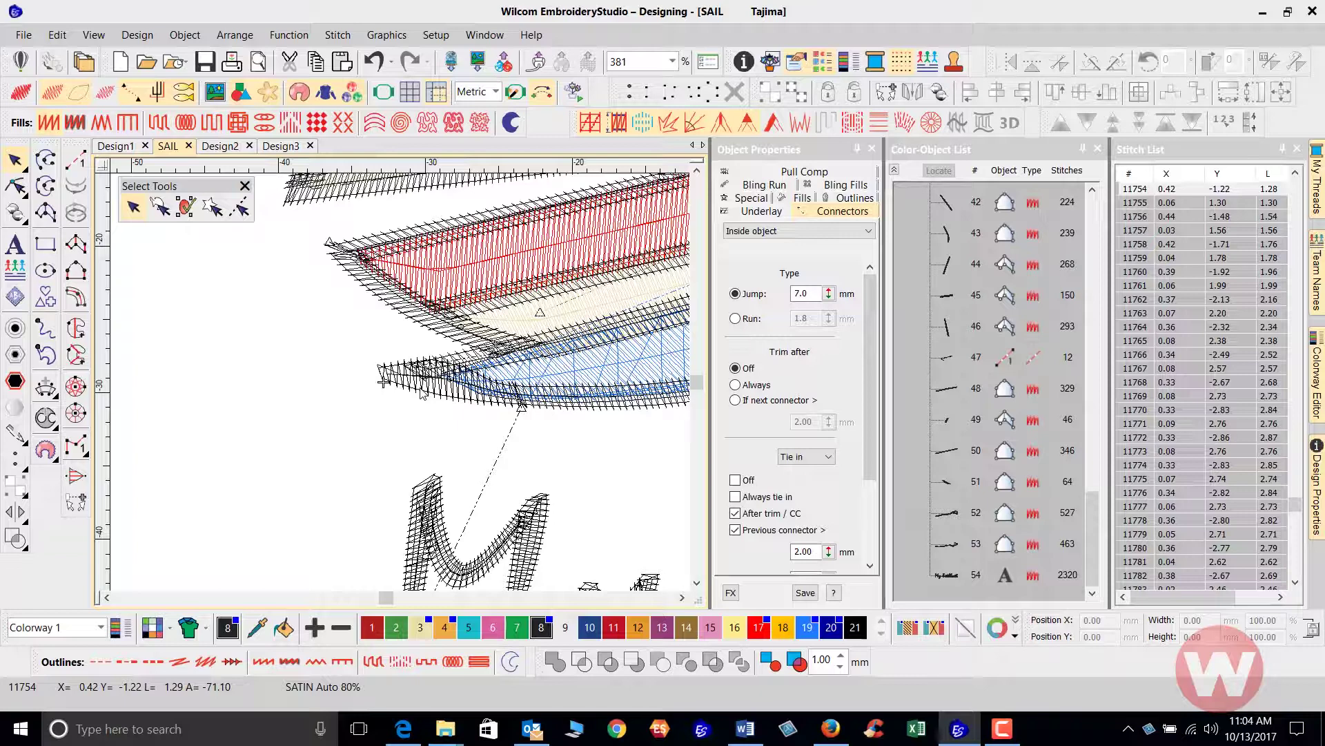
key(End)
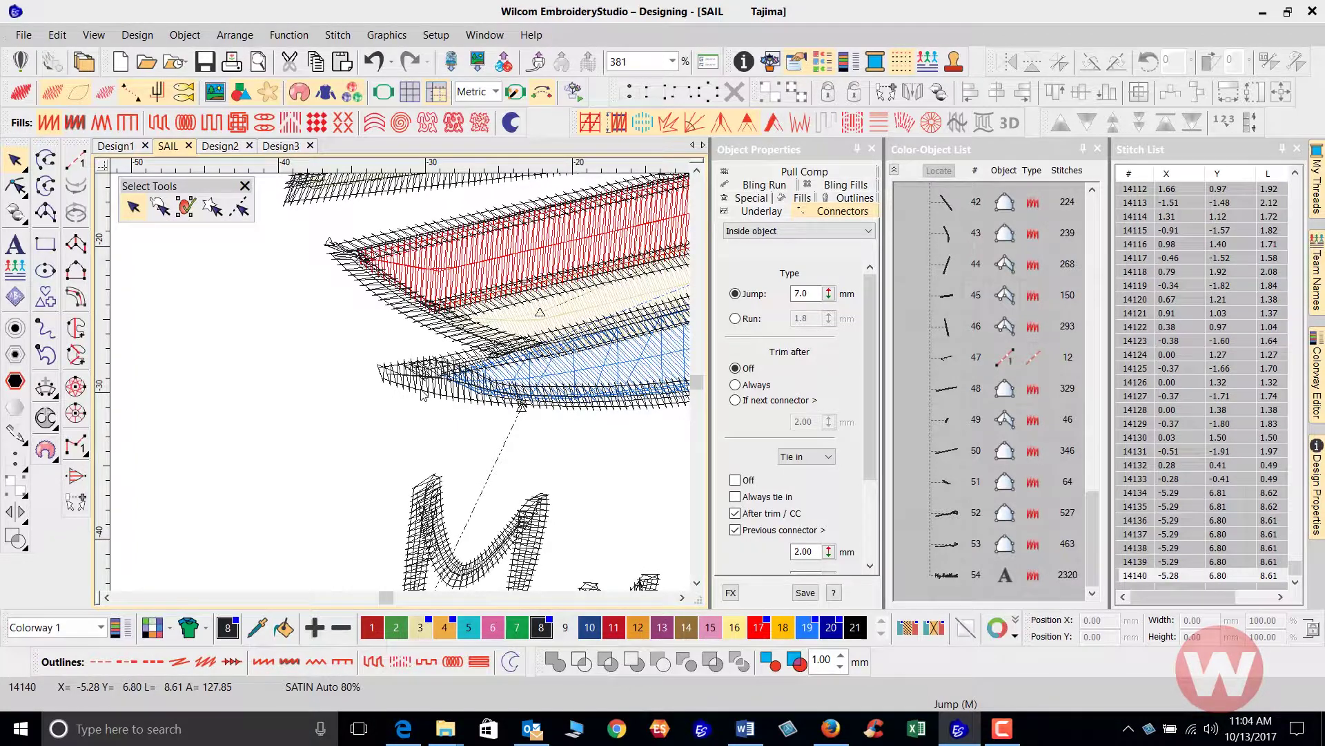
Step: Reshape the blue column so its exit point sits at its left end
click(423, 396)
key(h)
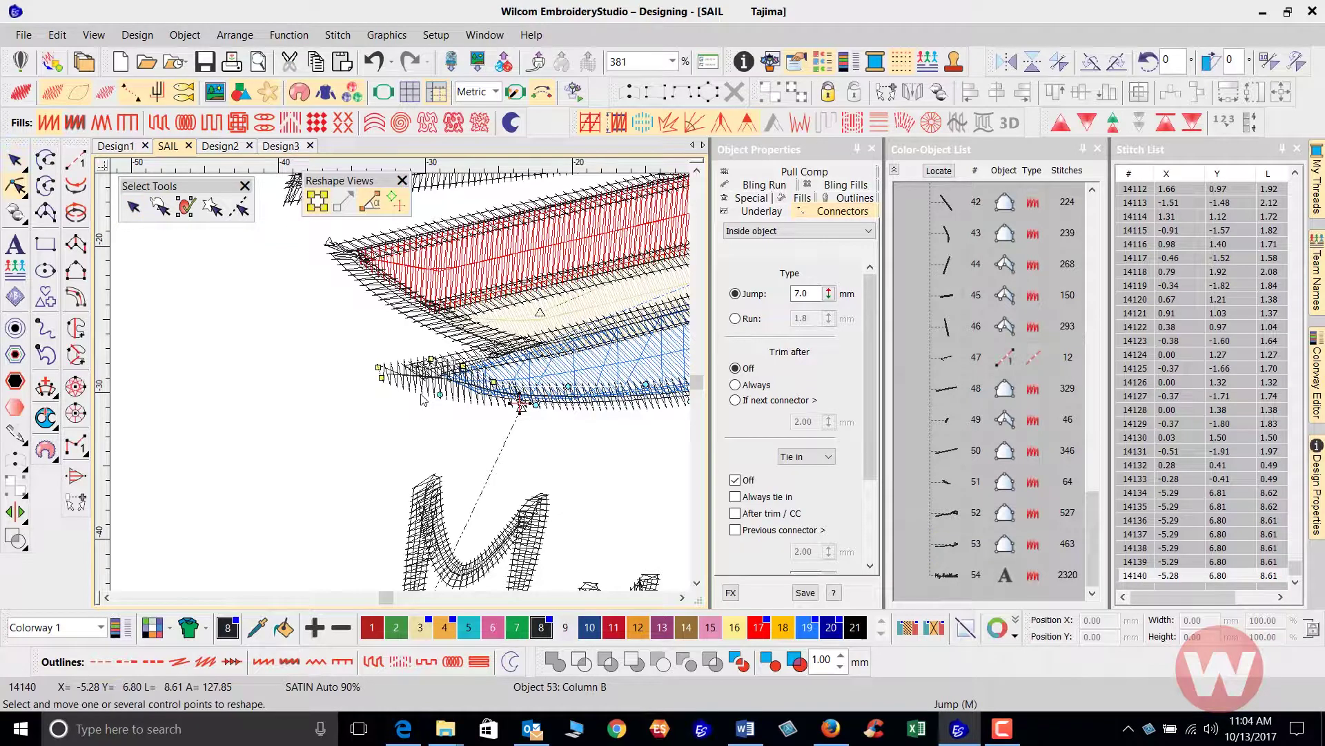
click(383, 378)
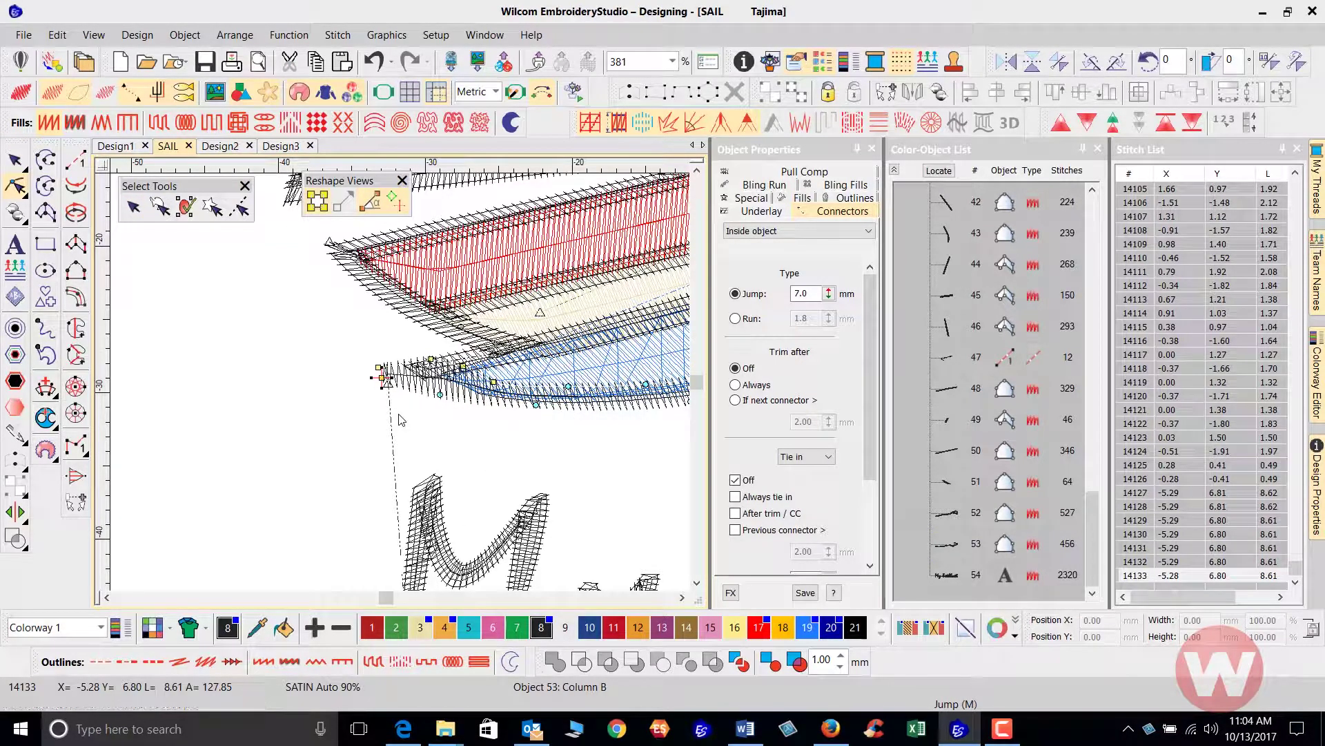
Step: In Stitch Edit mode, check stitches 11787 and 11383, then select stitch 11790
click(24, 196)
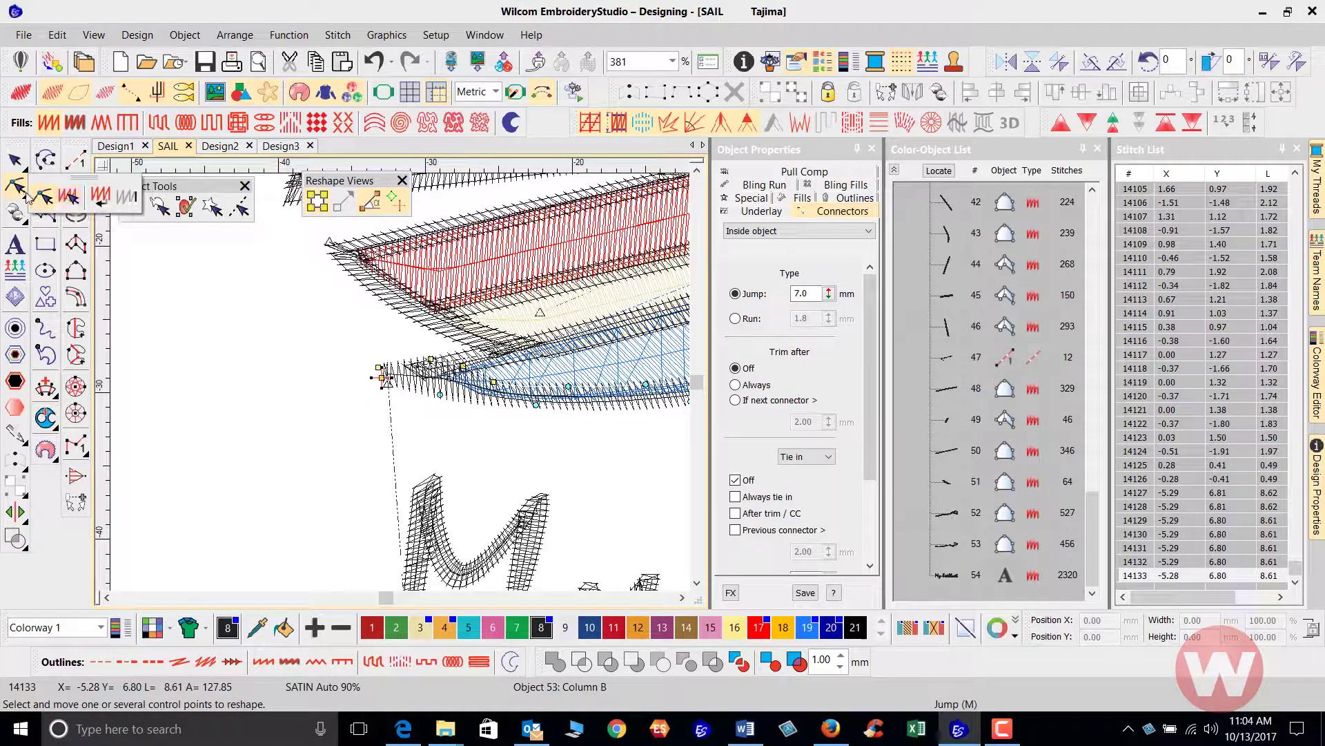
click(68, 196)
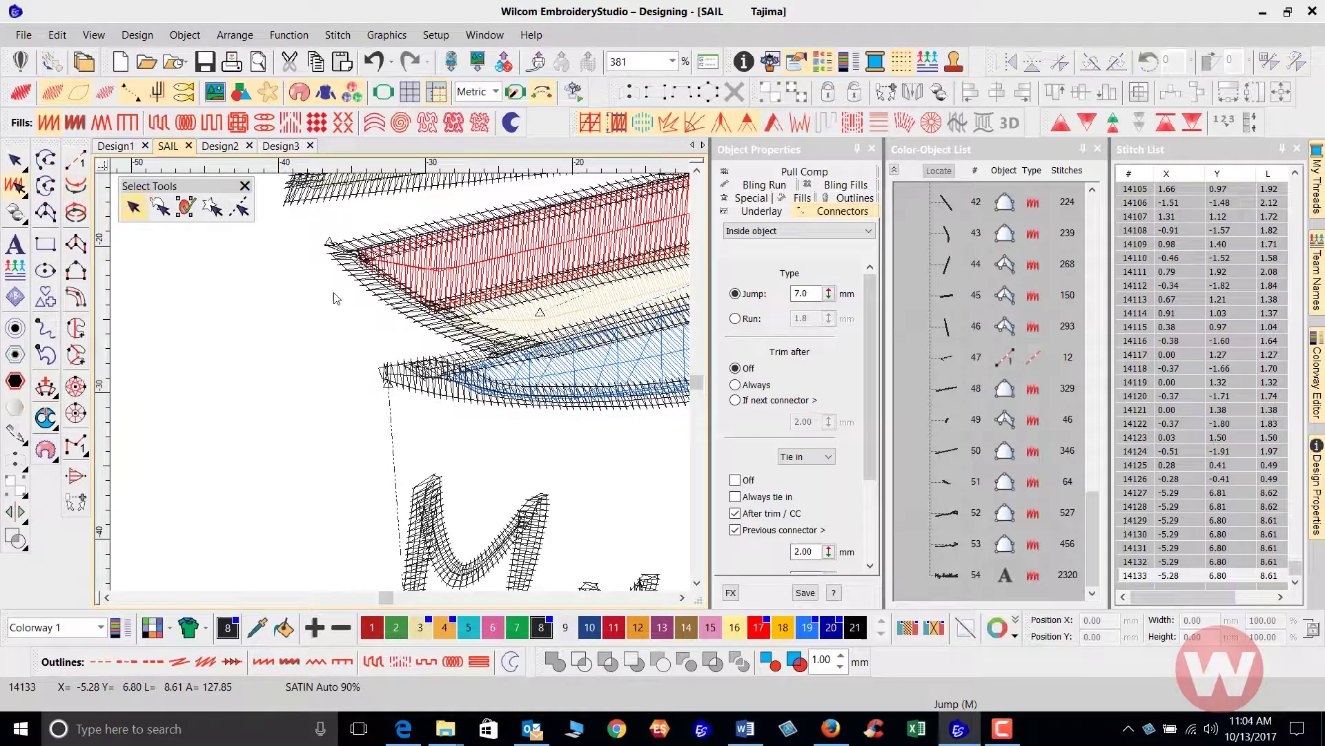
click(386, 382)
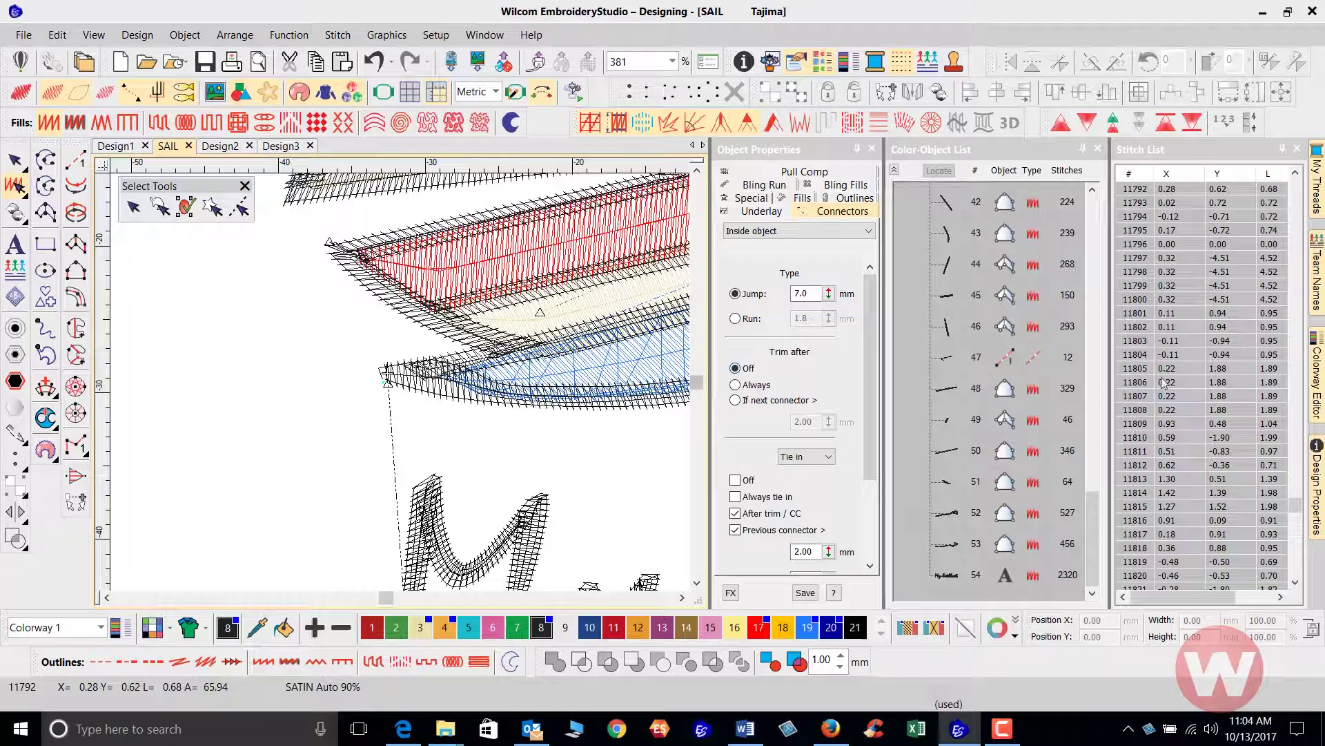
drag(1303, 508, 1301, 352)
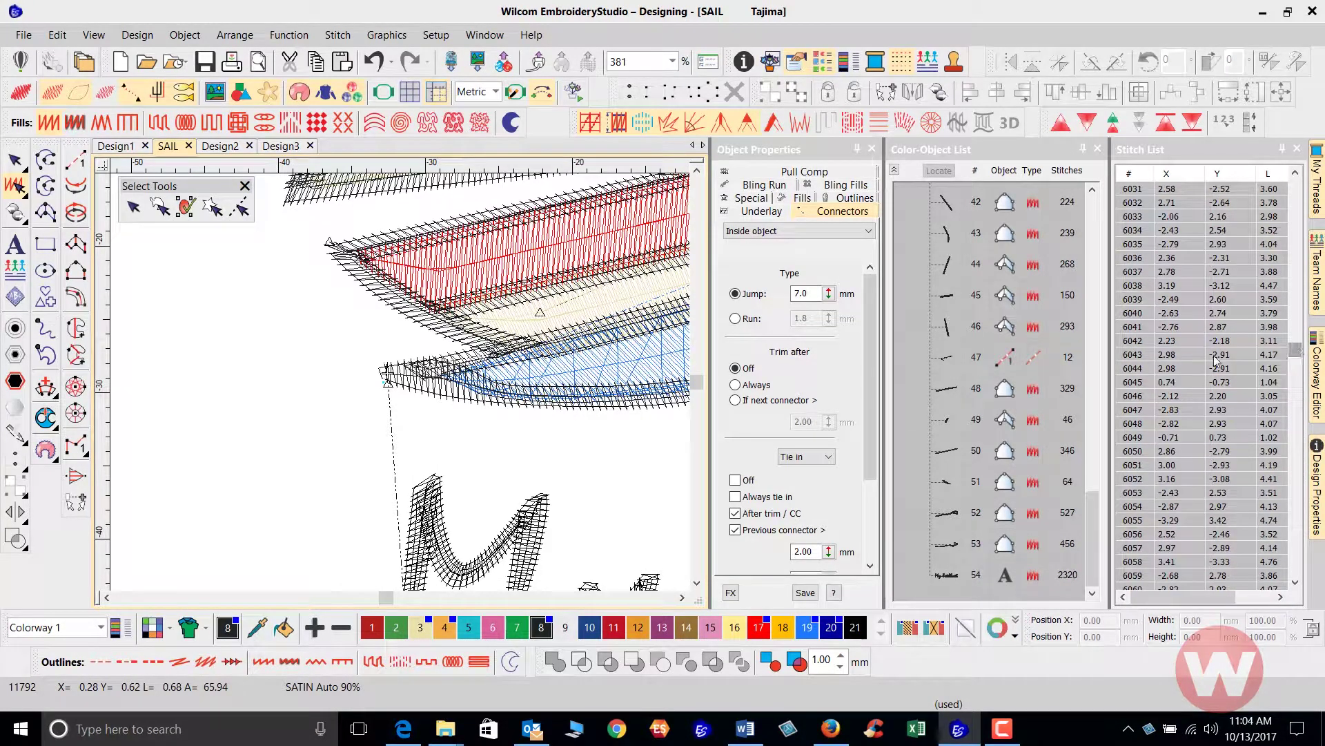
click(398, 391)
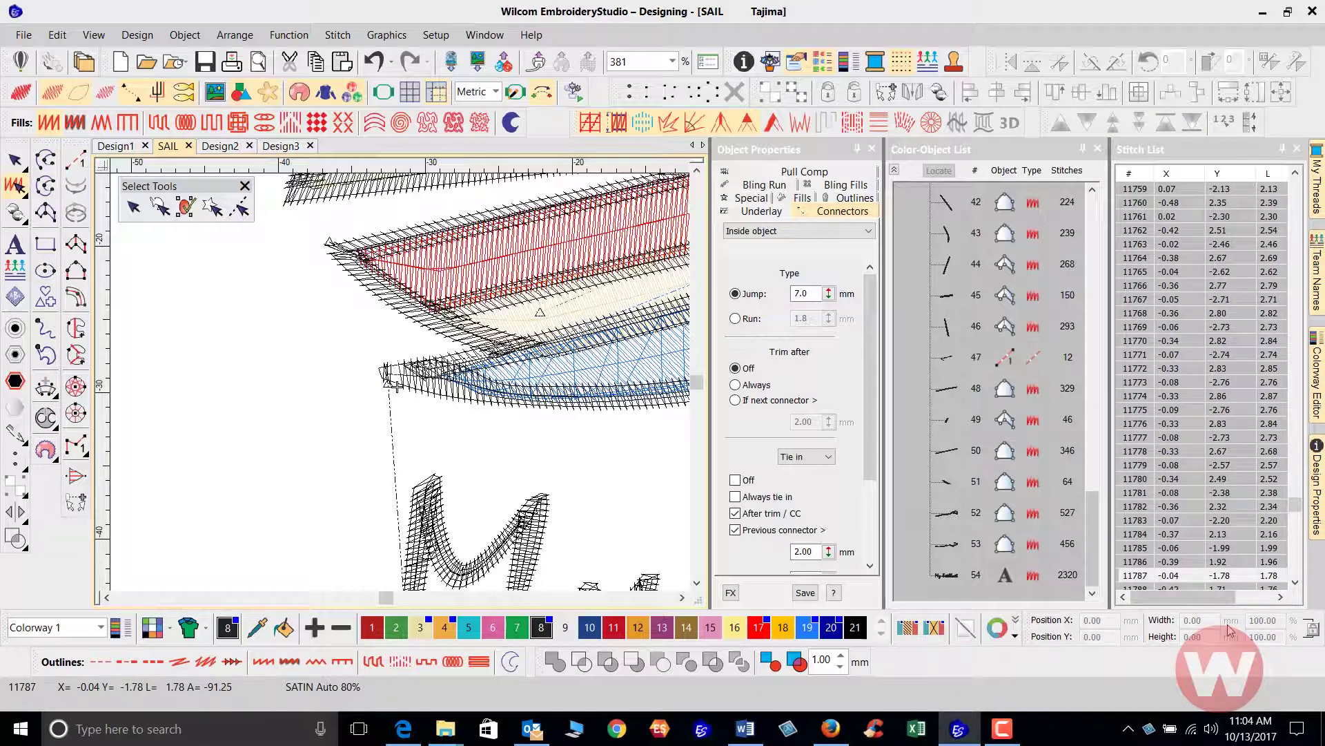
scroll(1295, 515, down, 7)
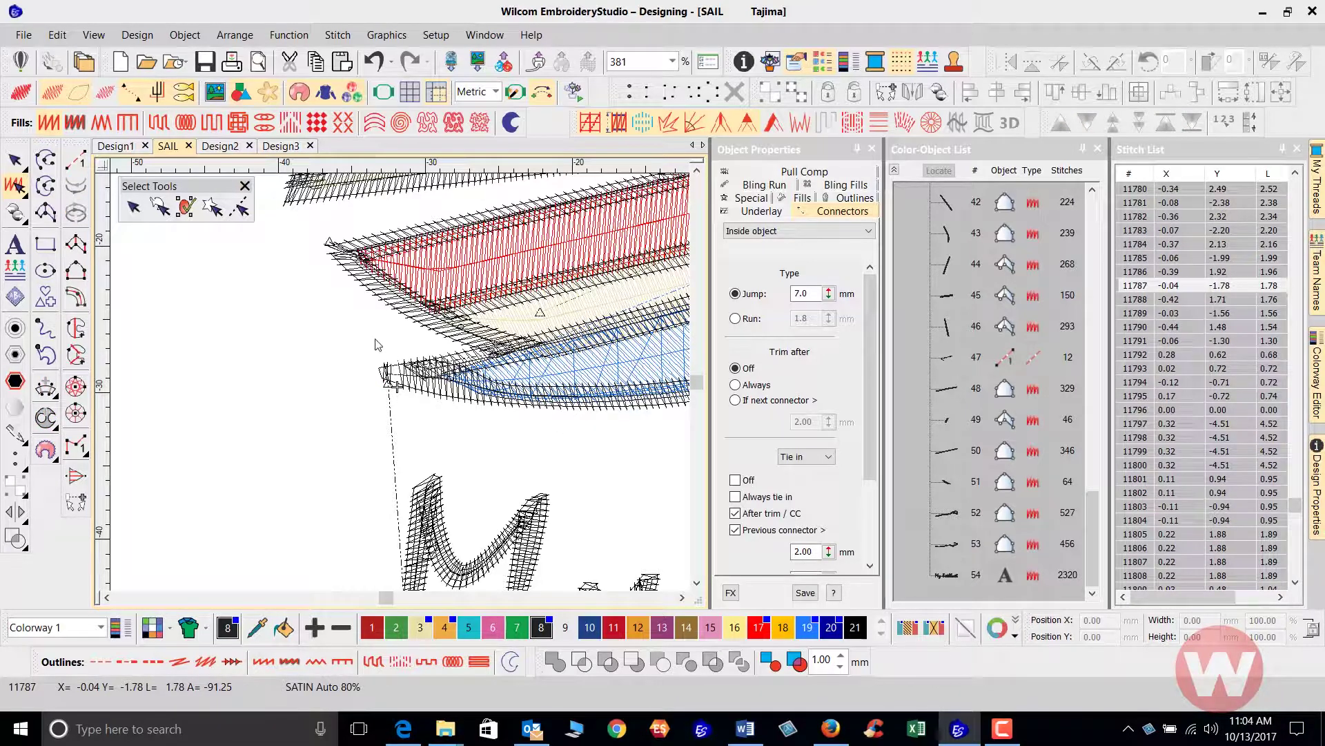
click(387, 377)
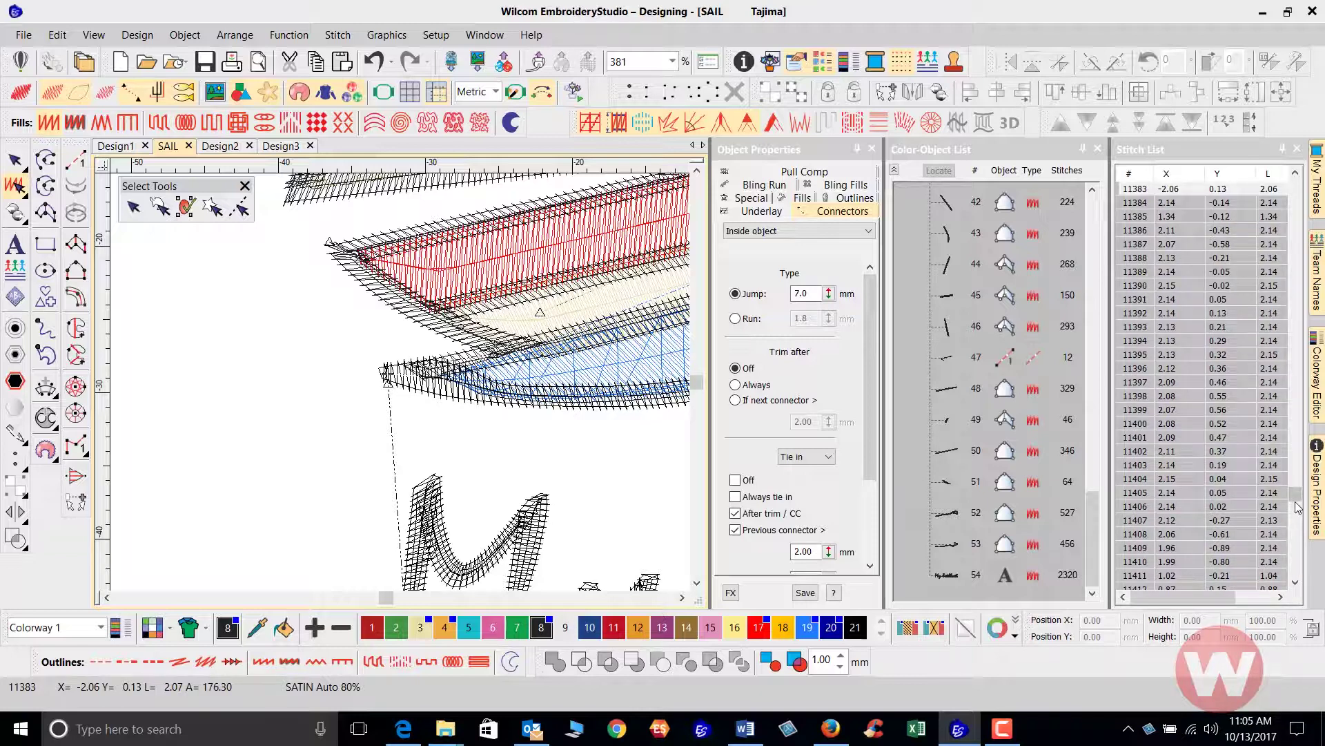
drag(1295, 493, 1297, 519)
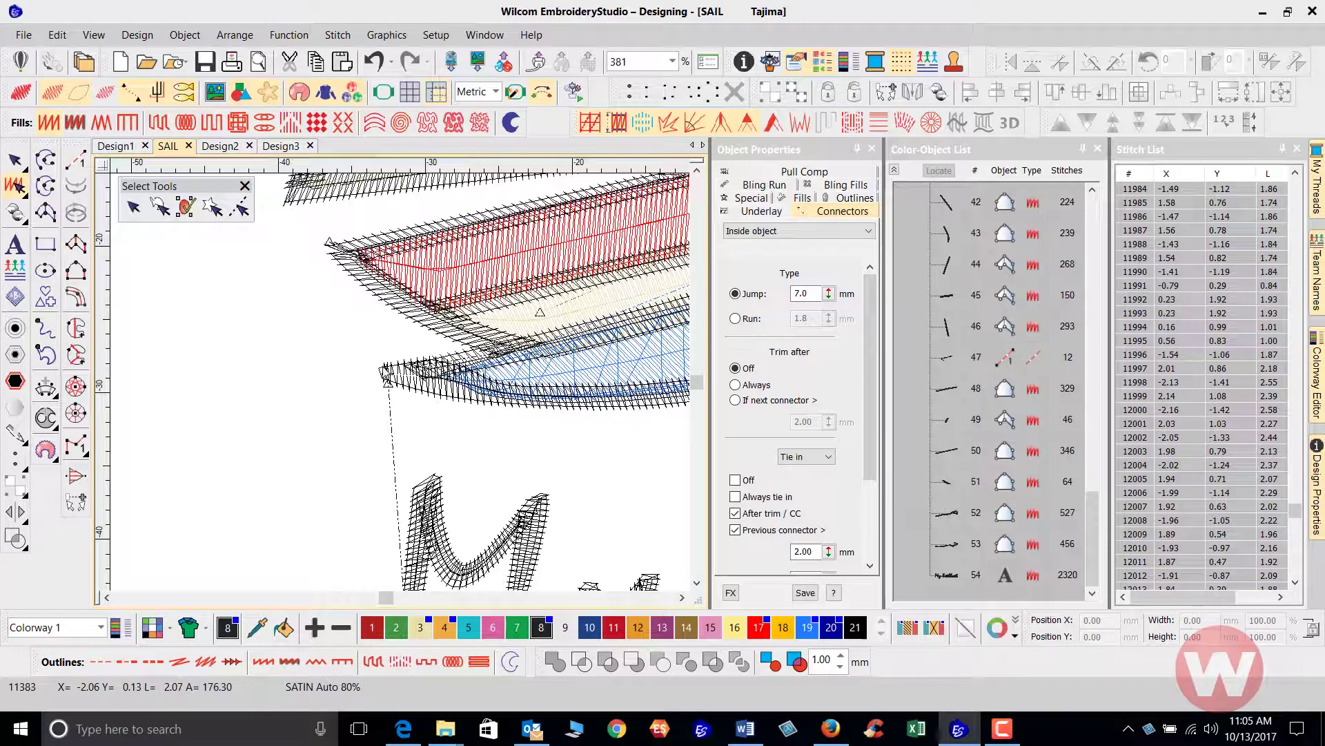
click(384, 364)
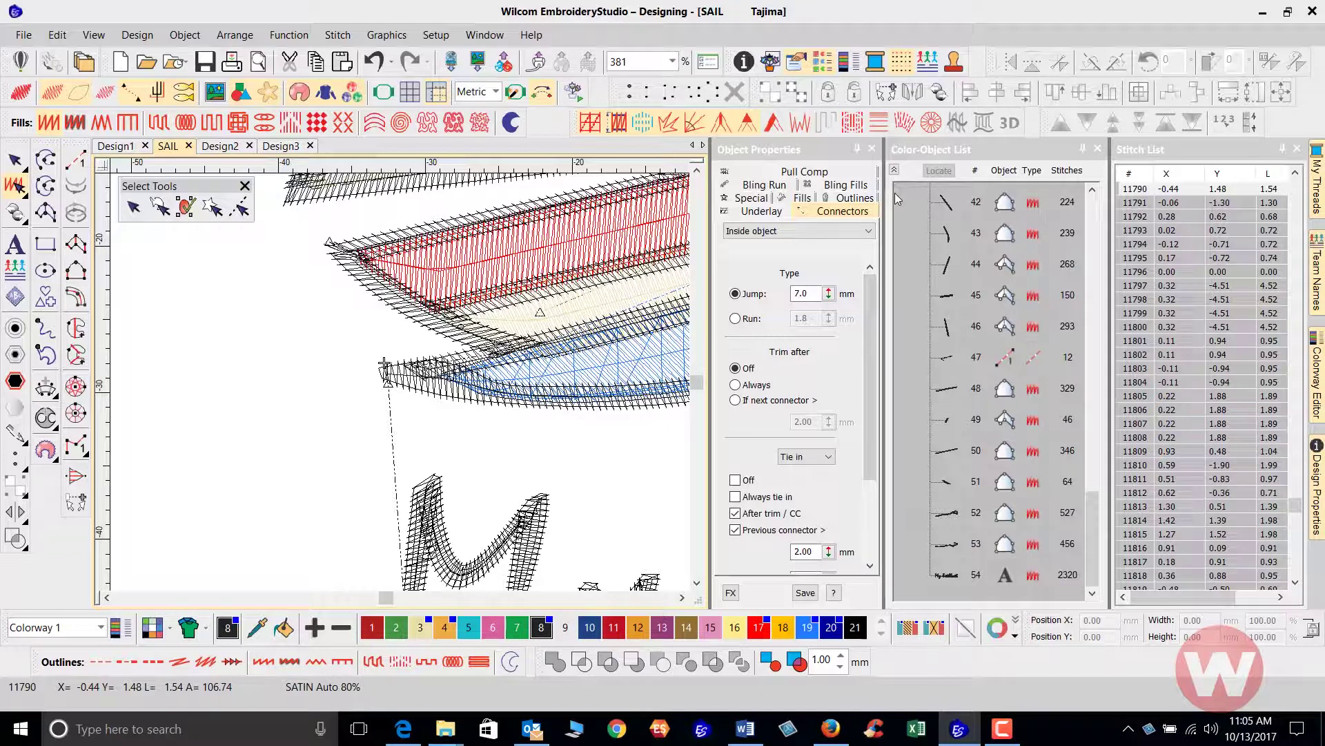
Step: Insert a stop at stitch 11790 via the Stitch List, then go to the last stitch and zoom out
click(1295, 173)
click(1295, 173)
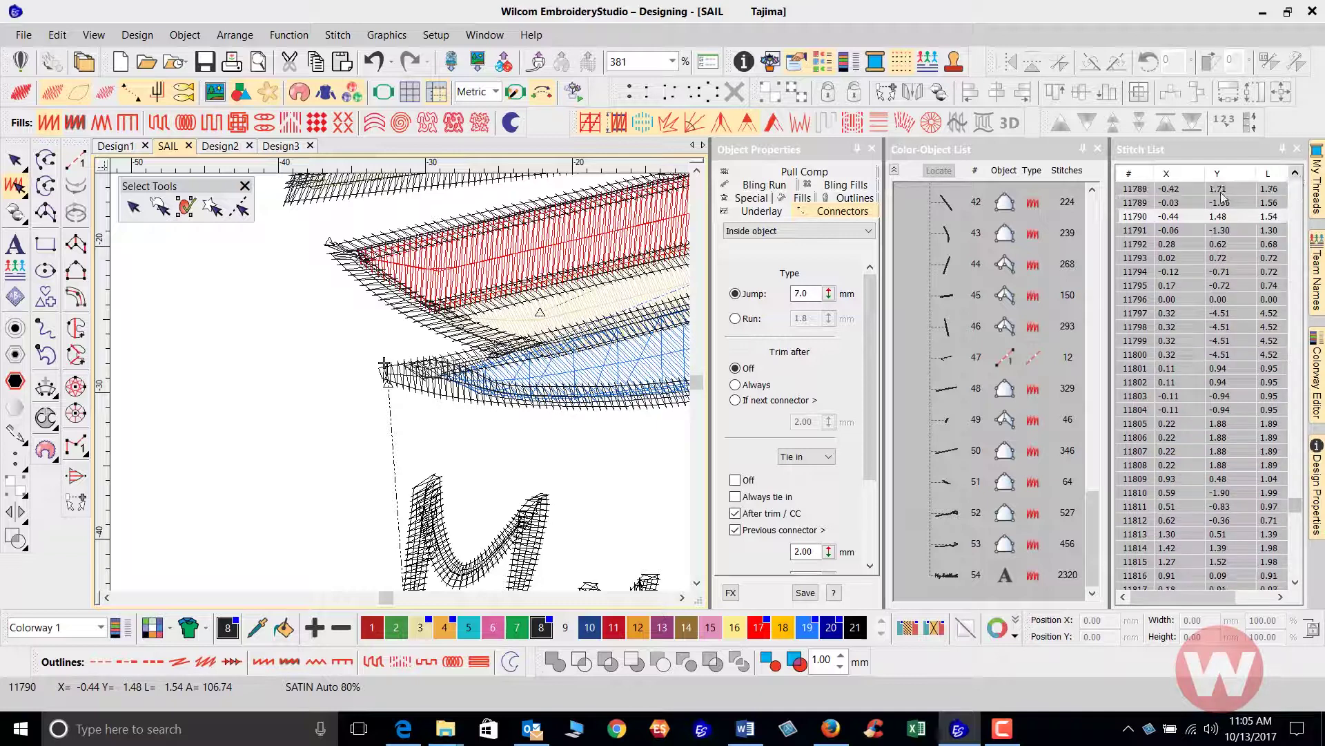
right_click(1129, 218)
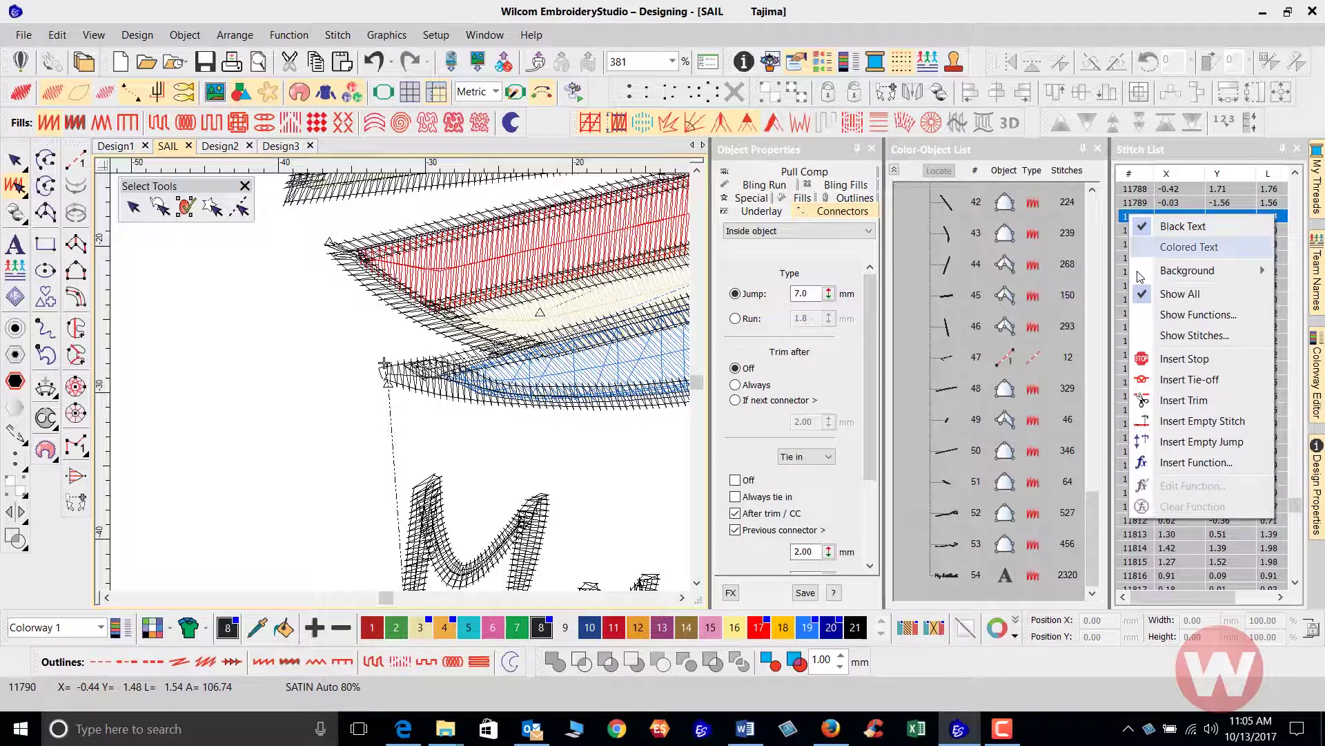
click(1178, 359)
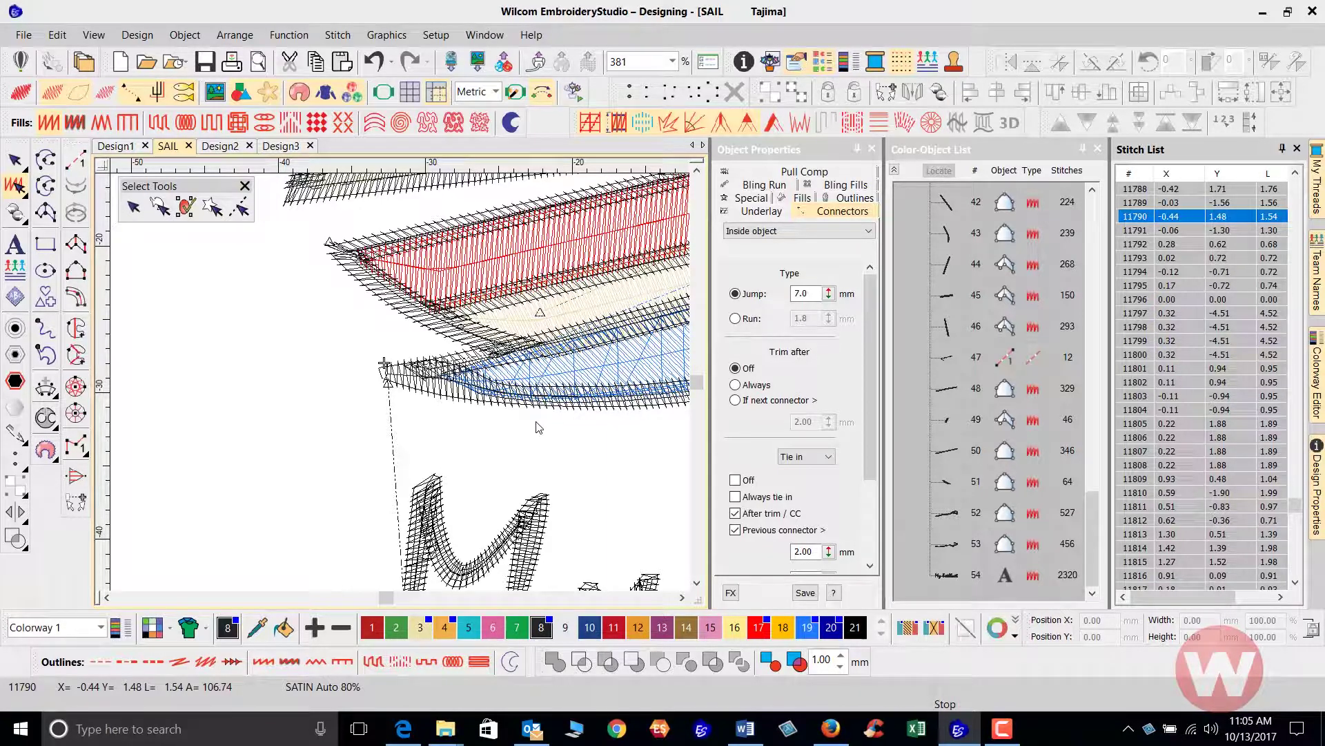
key(End)
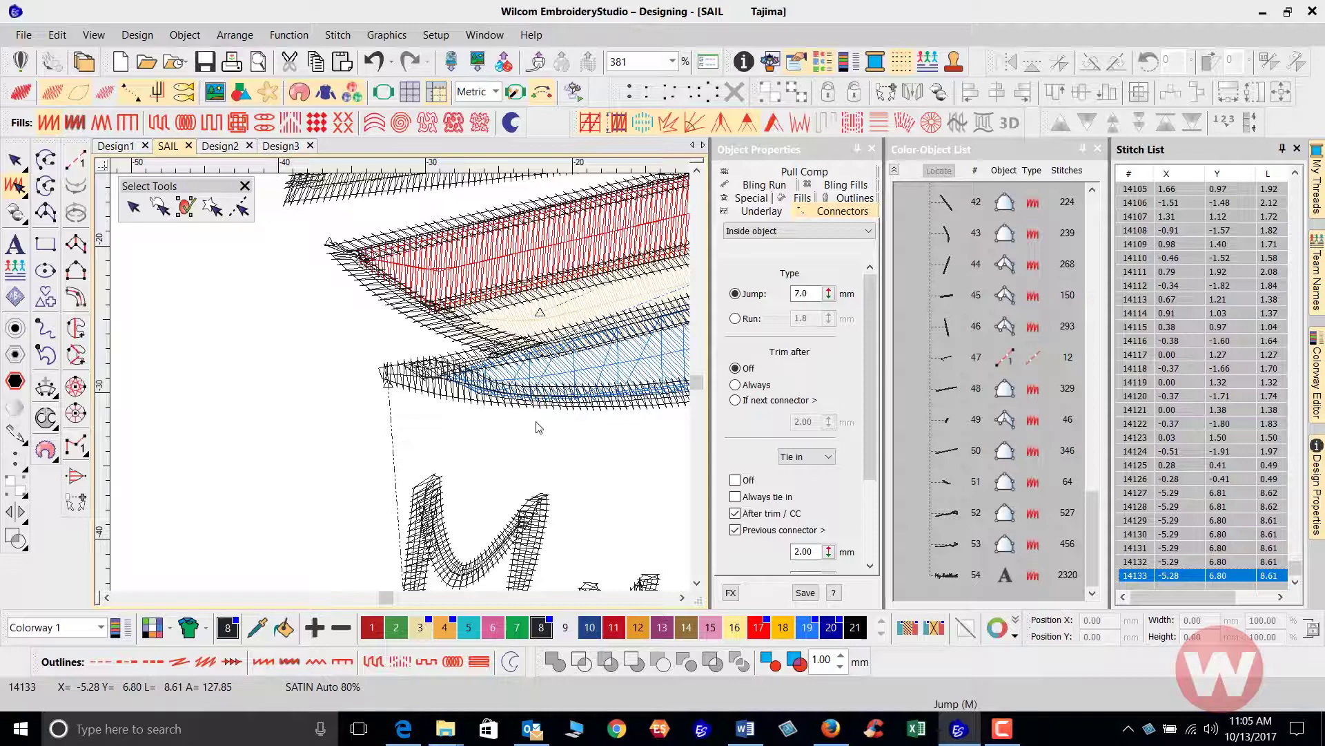
scroll(400, 382, down, 3)
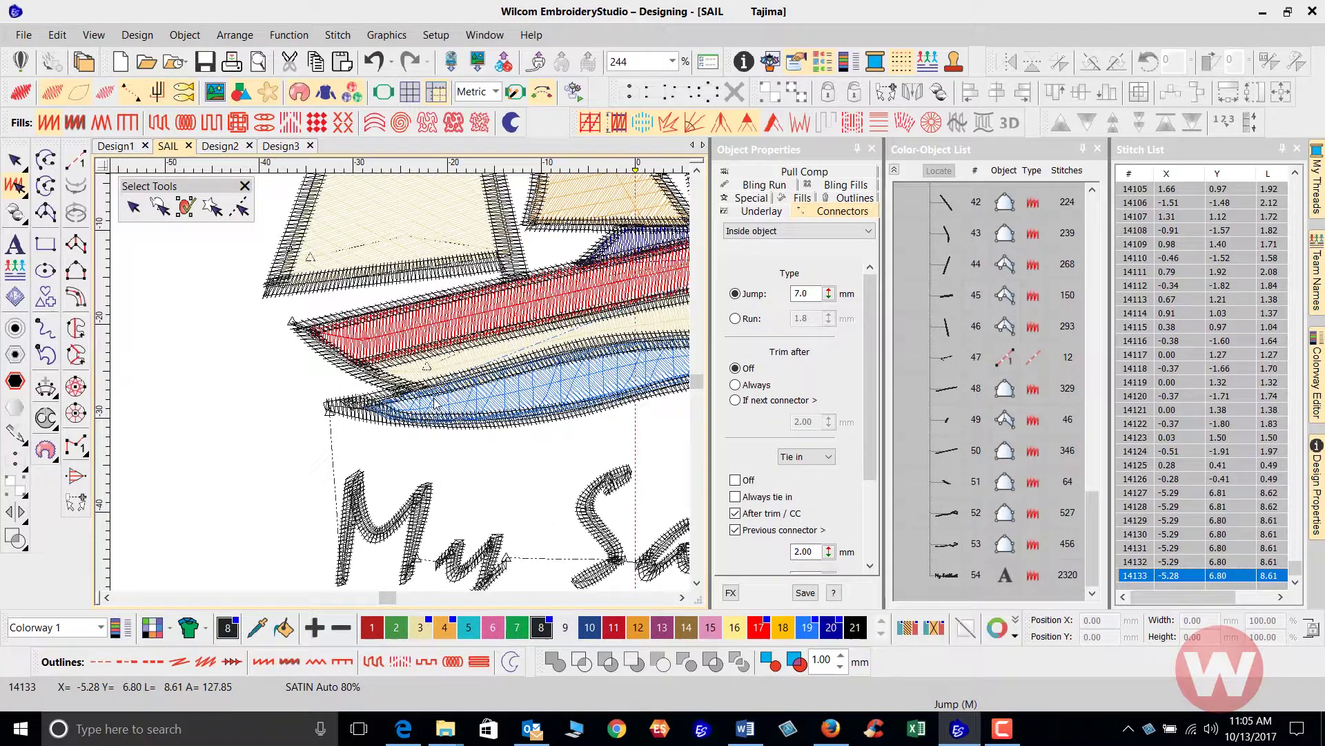